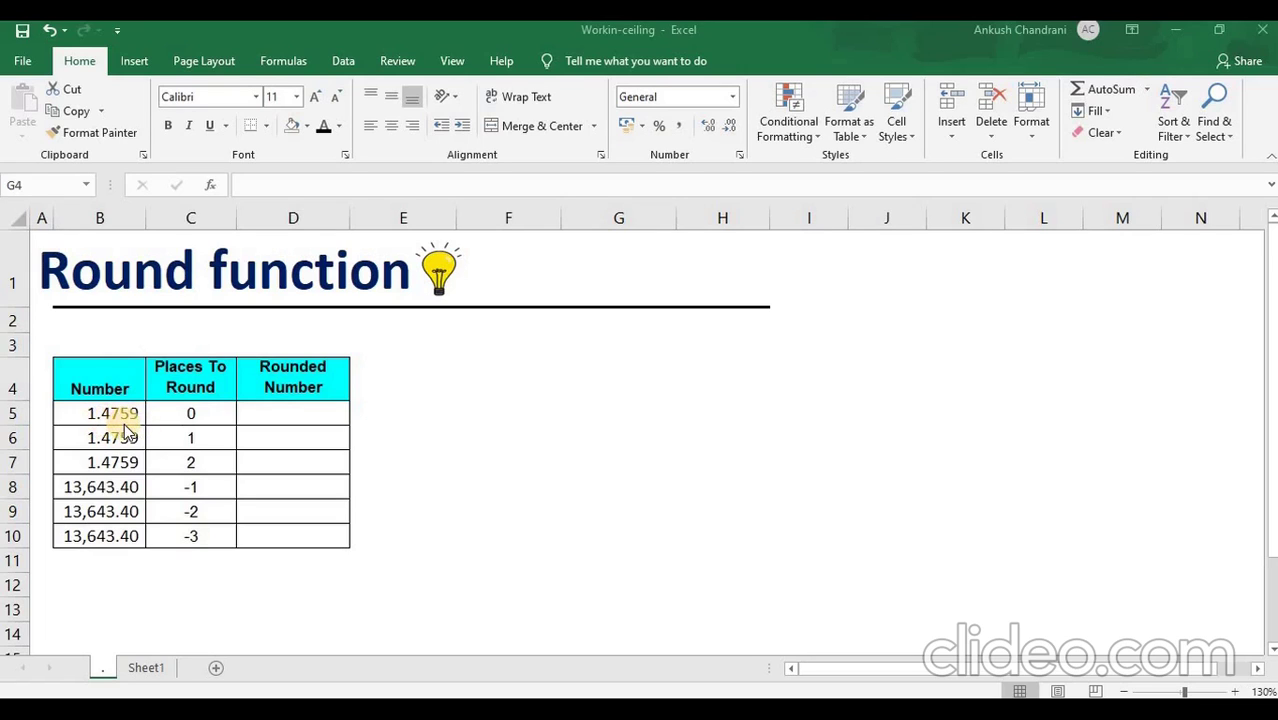
Enter the formula =ROUND(B5,0) in cell D5 to round the first number to zero decimal places.
{"action": "left_click", "coordinate": [277, 413]}
{"action": "type", "text": "="}
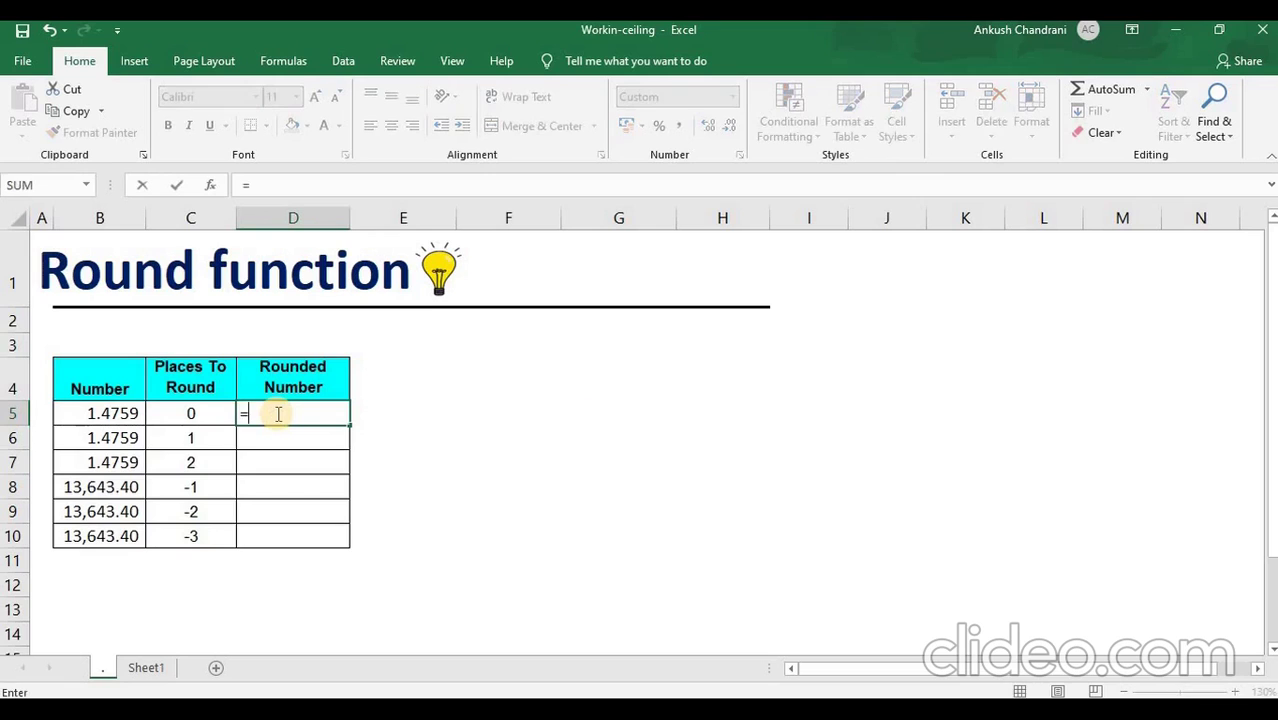
{"action": "type", "text": "roun"}
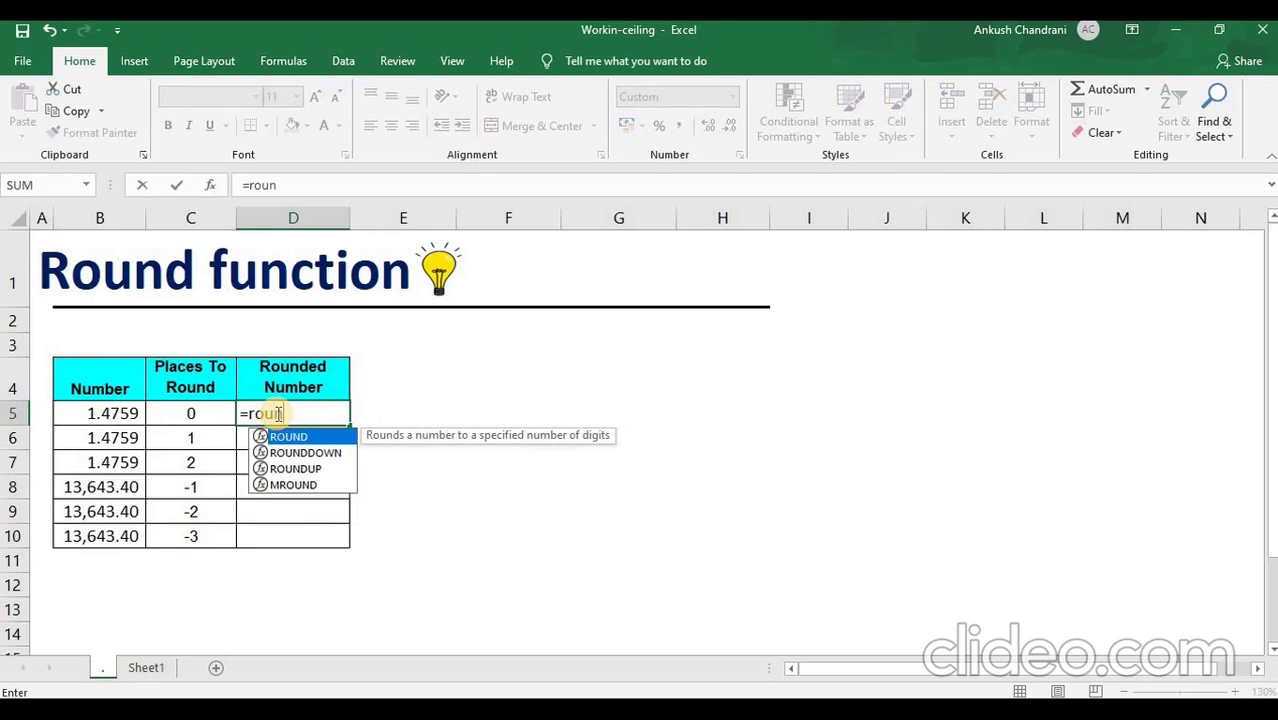
{"action": "key", "text": "Tab"}
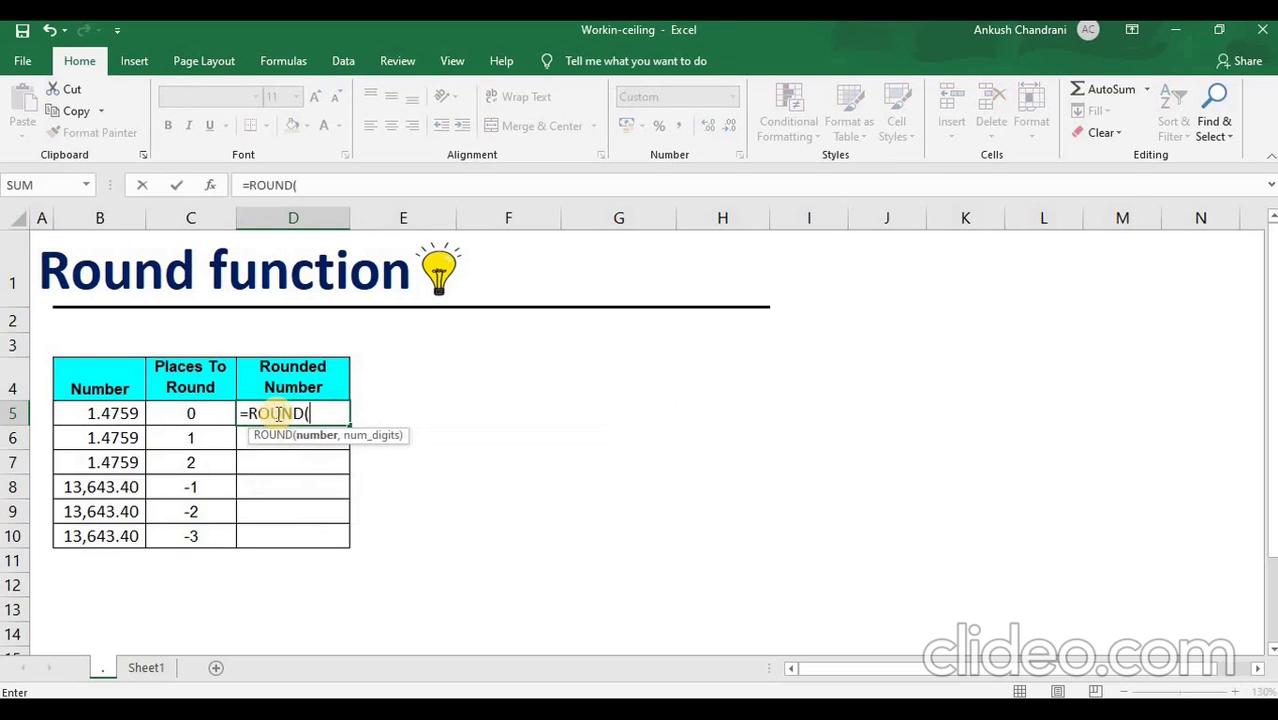
{"action": "left_click", "coordinate": [129, 414]}
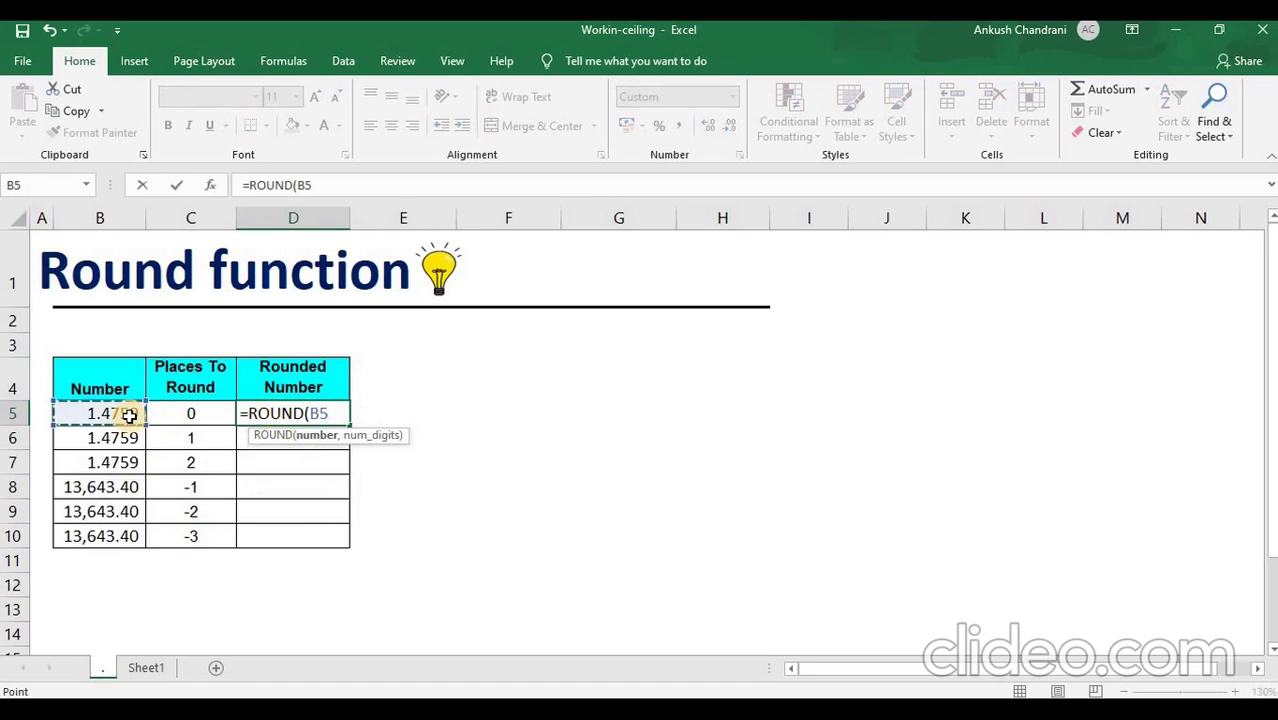
{"action": "type", "text": ","}
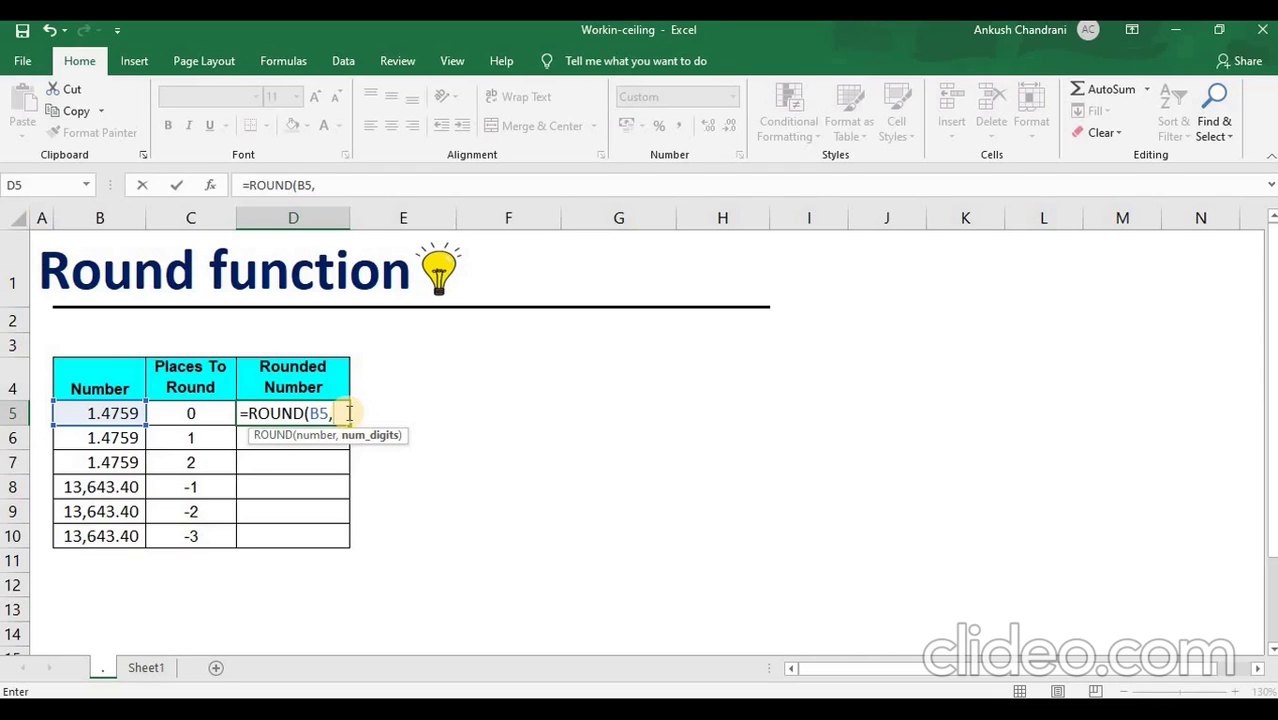
{"action": "type", "text": "0)"}
{"action": "key", "text": "Return"}
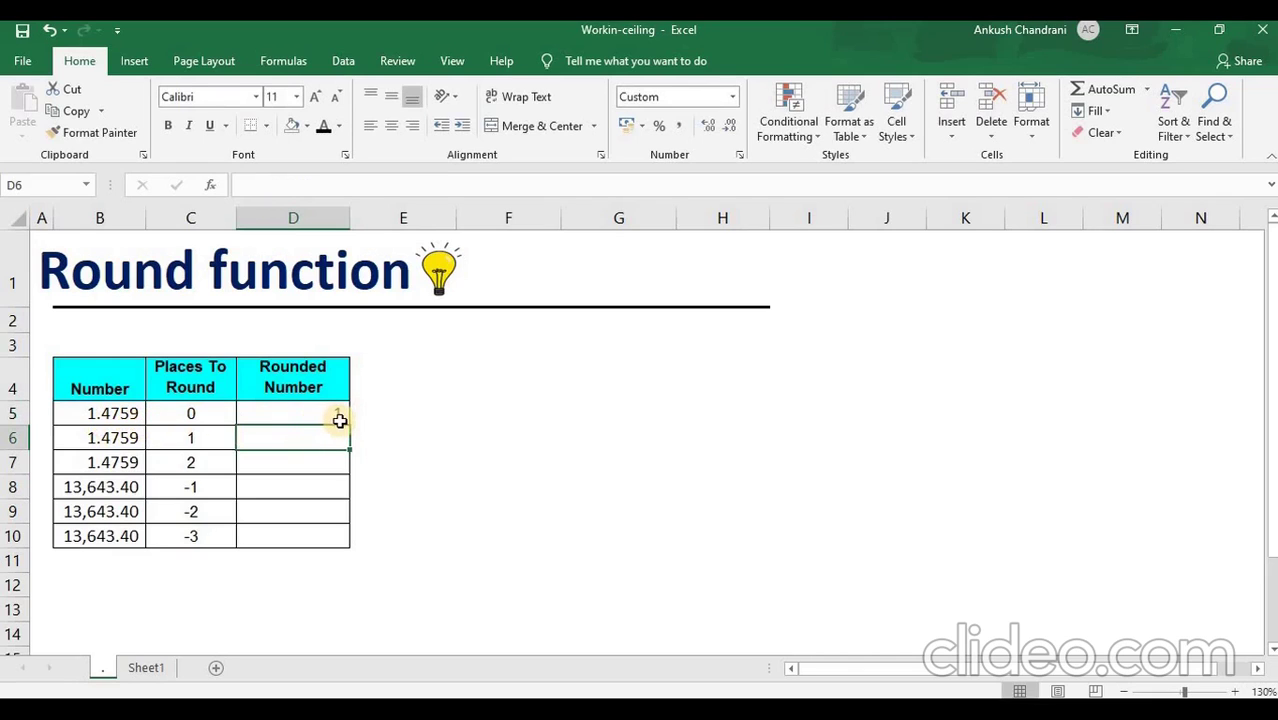
Set the number in cell B5 to 1.57589.
{"action": "left_click", "coordinate": [111, 421]}
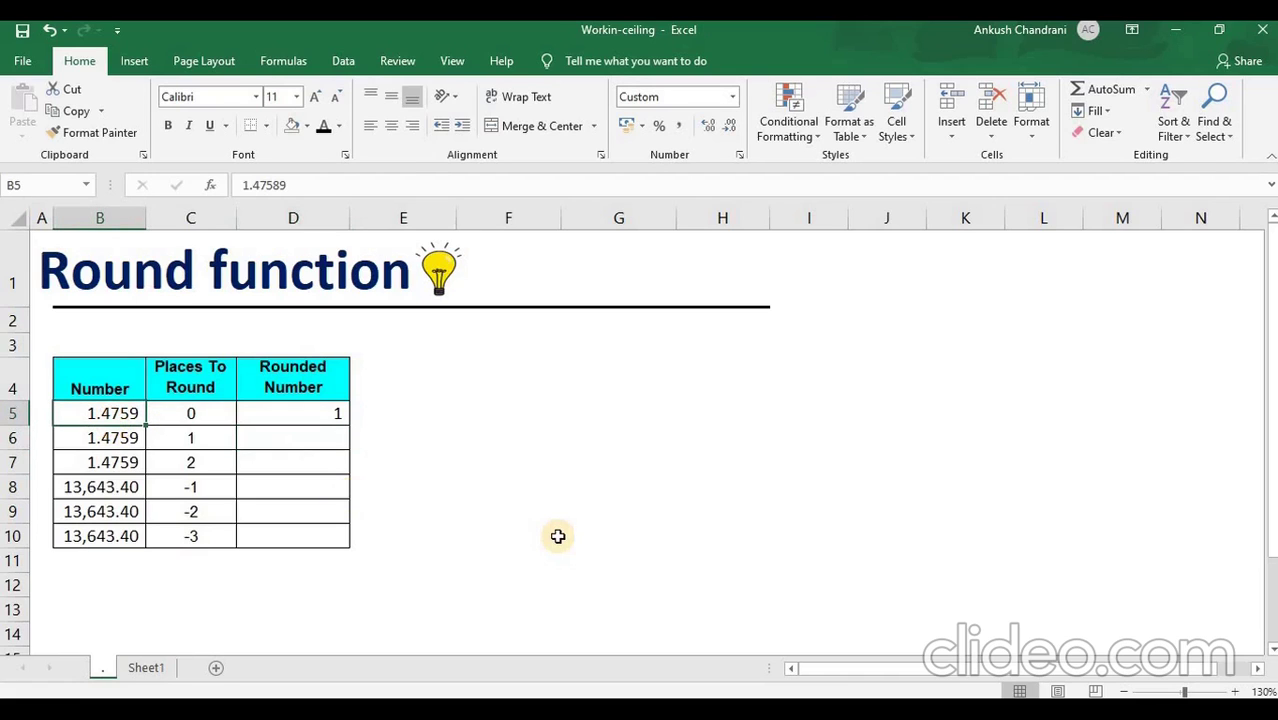
{"action": "key", "text": "F2"}
{"action": "key", "text": "Left"}
{"action": "key", "text": "Left"}
{"action": "key", "text": "Left"}
{"action": "key", "text": "Left"}
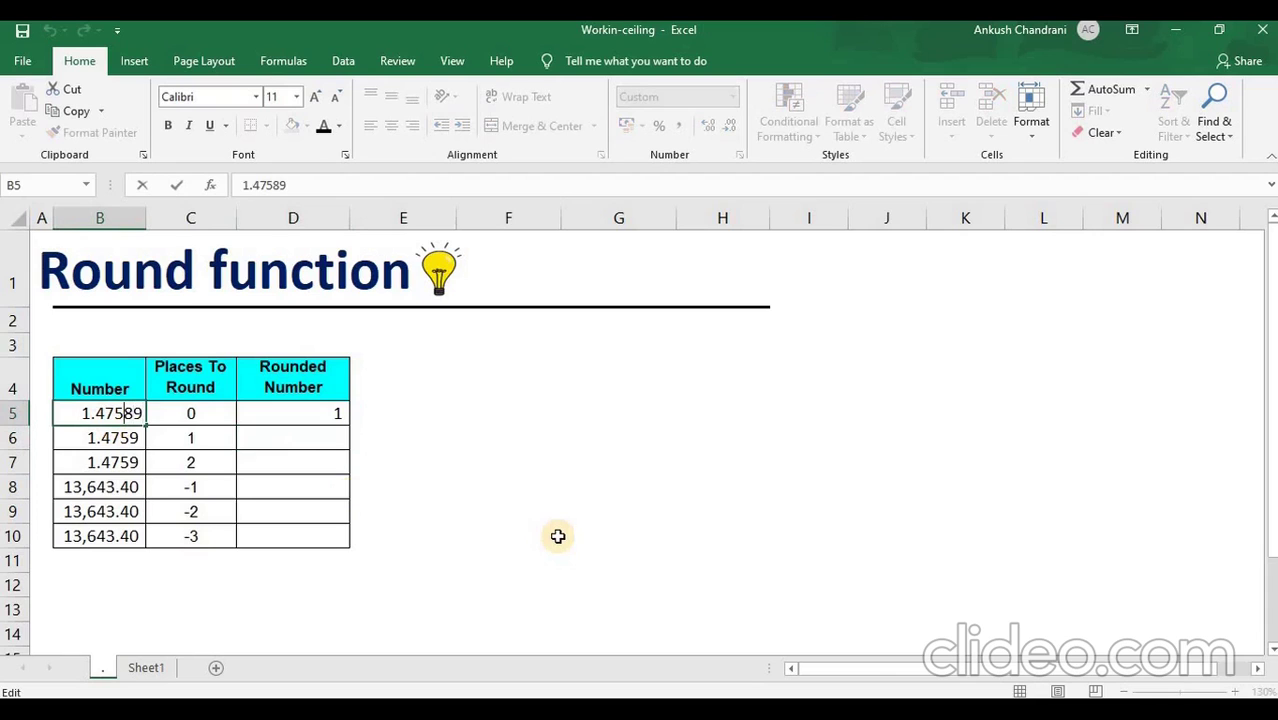
{"action": "key", "text": "BackSpace"}
{"action": "type", "text": "5"}
{"action": "key", "text": "Return"}
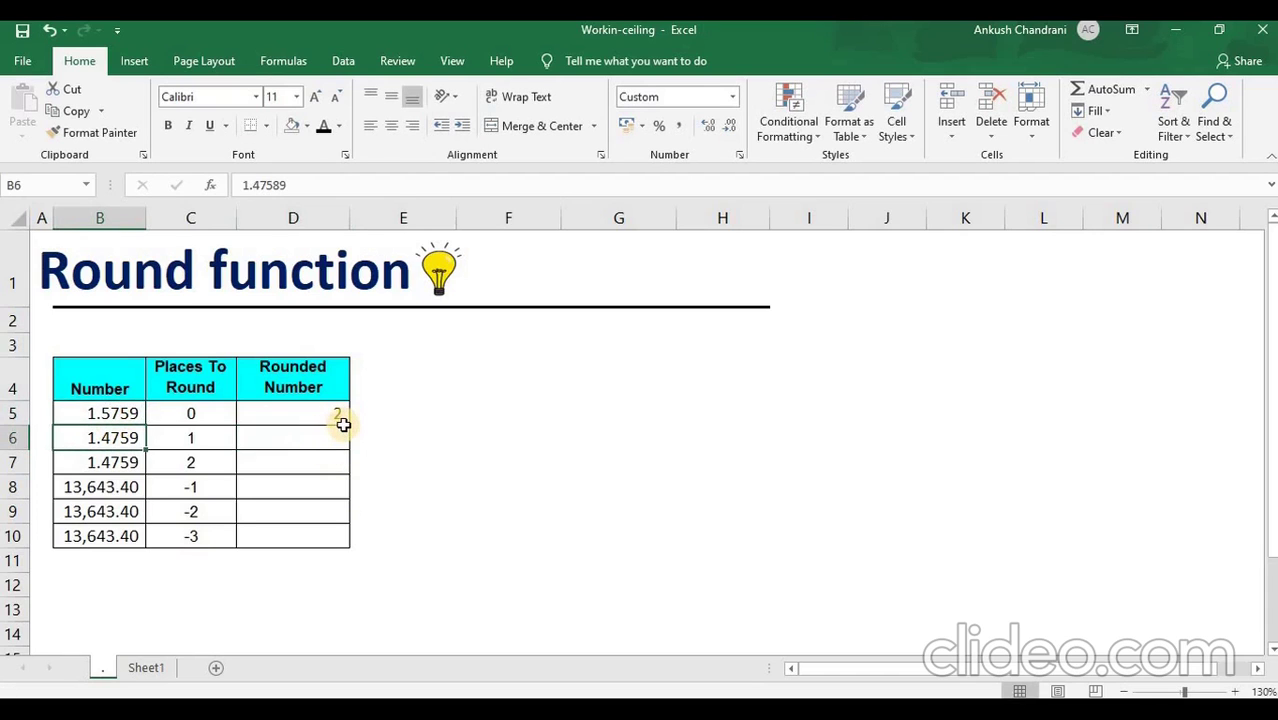
Enter the formula =ROUND(B6,1) in cell D6 to round the second number to one decimal place.
{"action": "left_click", "coordinate": [313, 437]}
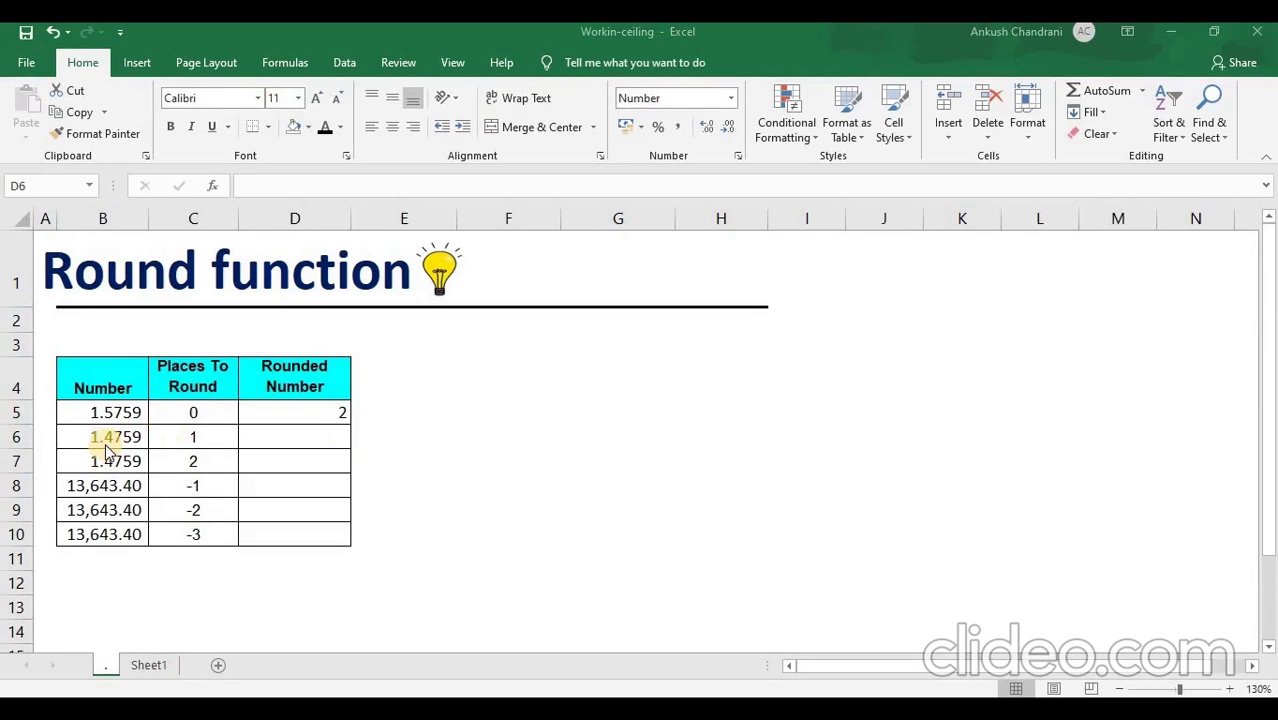
{"action": "left_click", "coordinate": [313, 438]}
{"action": "type", "text": "="}
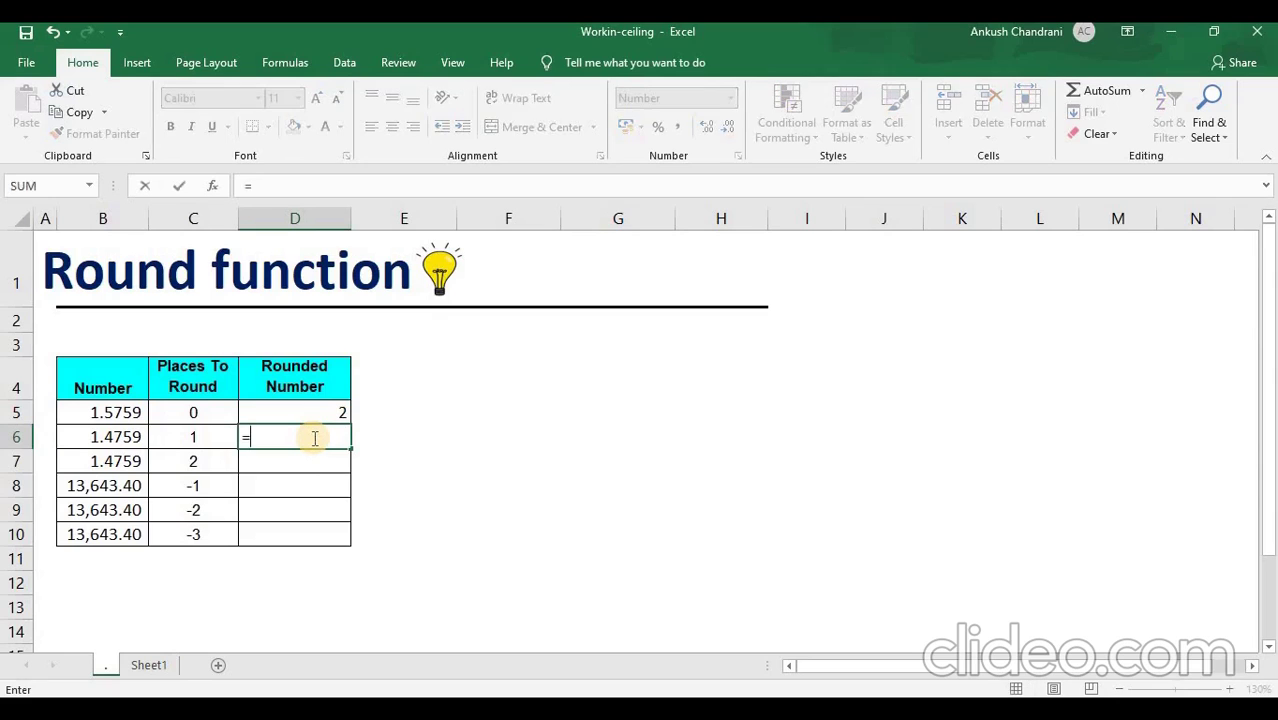
{"action": "type", "text": "round"}
{"action": "key", "text": "Tab"}
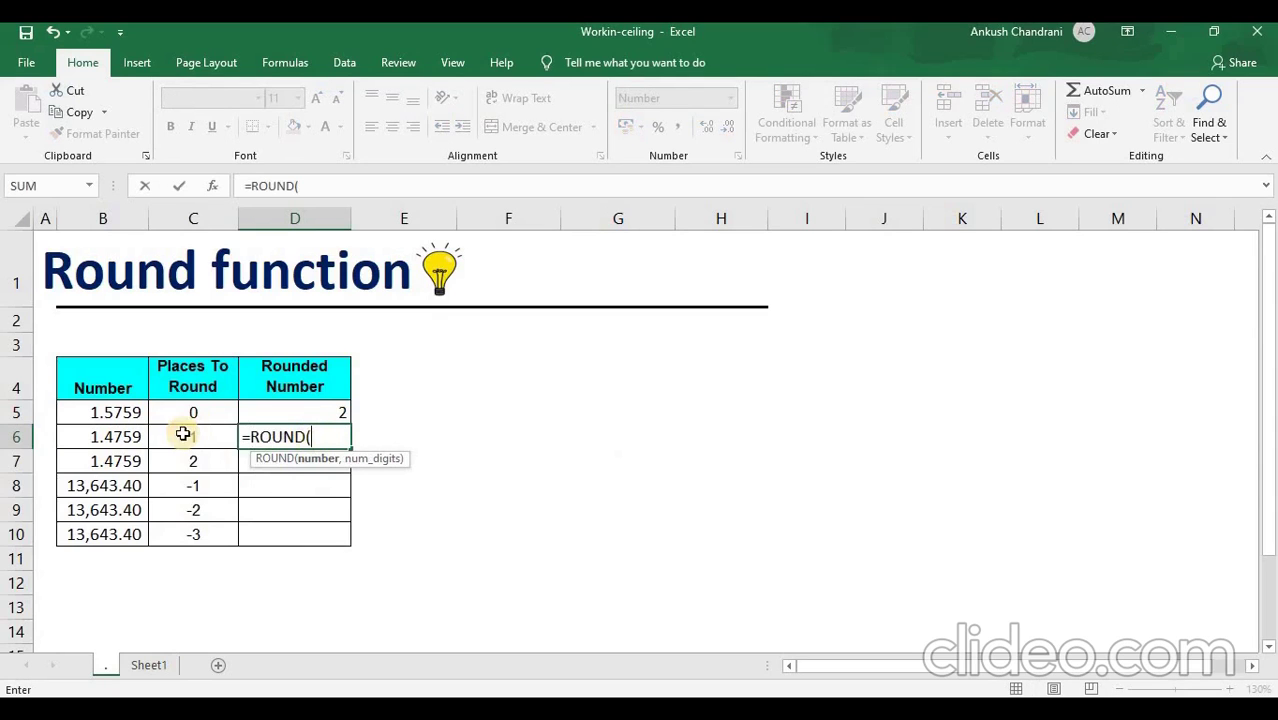
{"action": "left_click", "coordinate": [123, 438]}
{"action": "type", "text": ","}
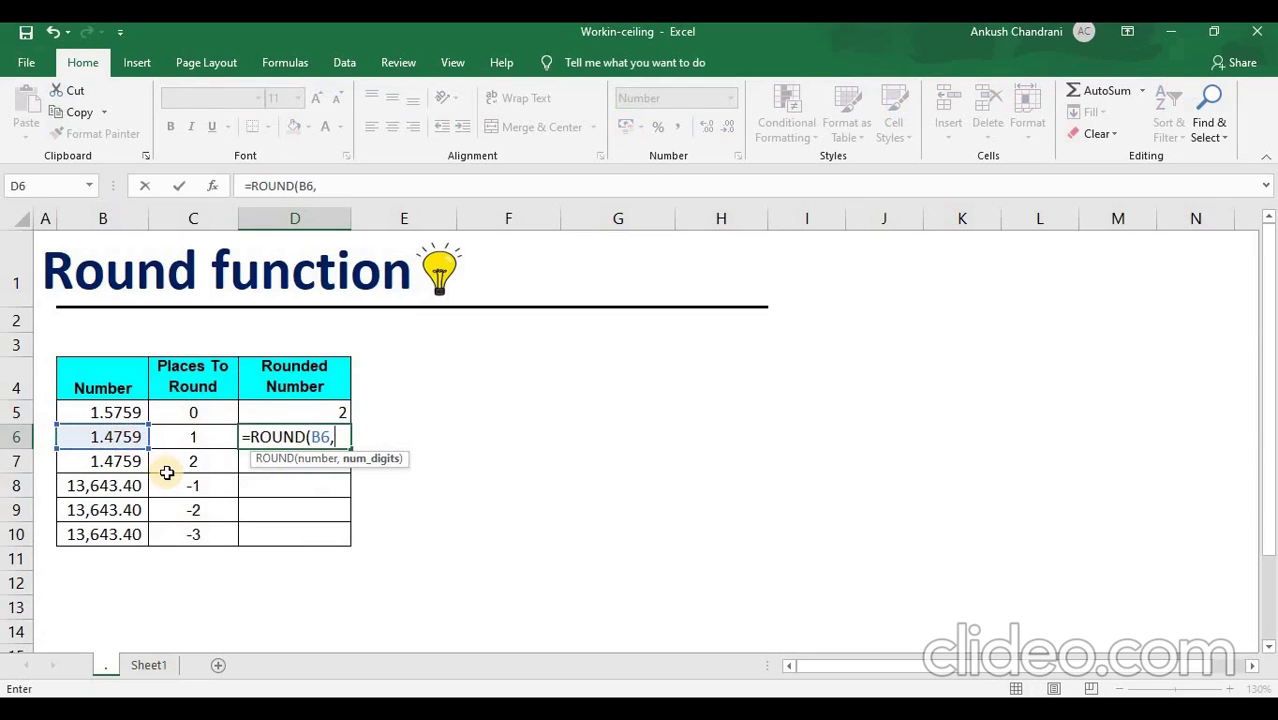
{"action": "type", "text": "1)"}
{"action": "key", "text": "Return"}
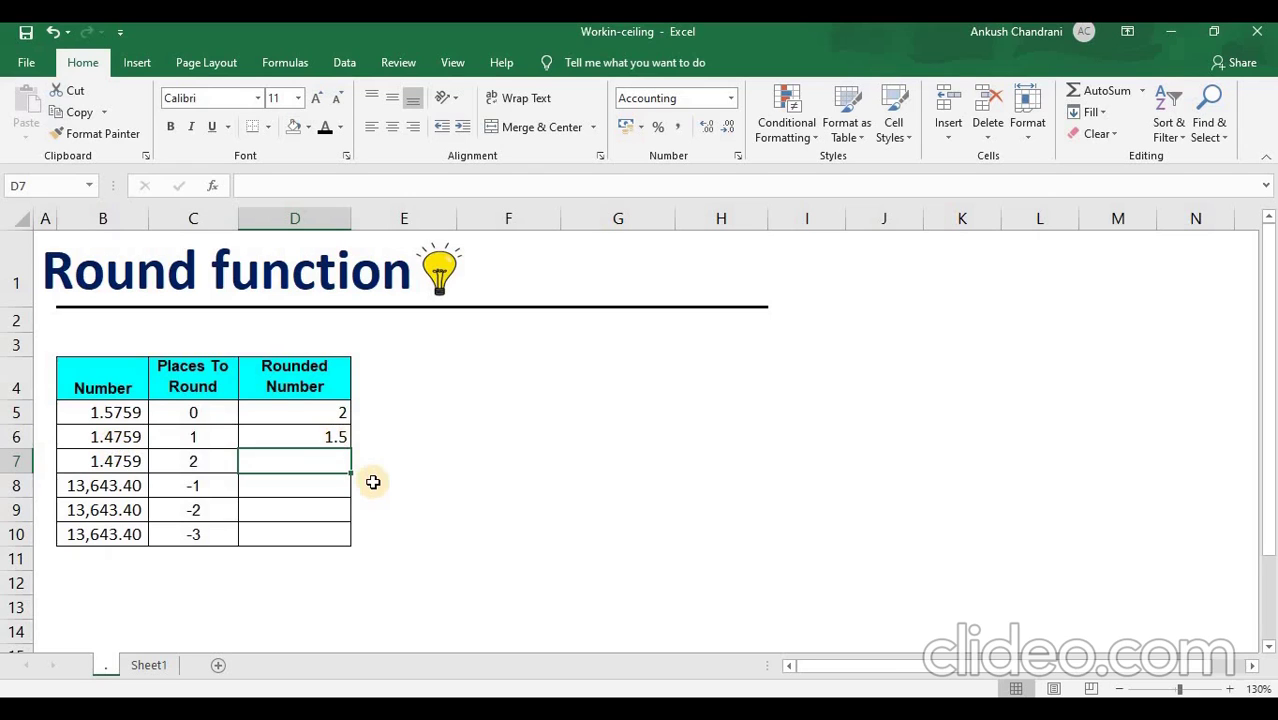
Copy the ROUND formula from D6 to D7 and set its number of digits to 2.
{"action": "key", "text": "Up"}
{"action": "key", "text": "ctrl+c"}
{"action": "key", "text": "Down"}
{"action": "key", "text": "Return"}
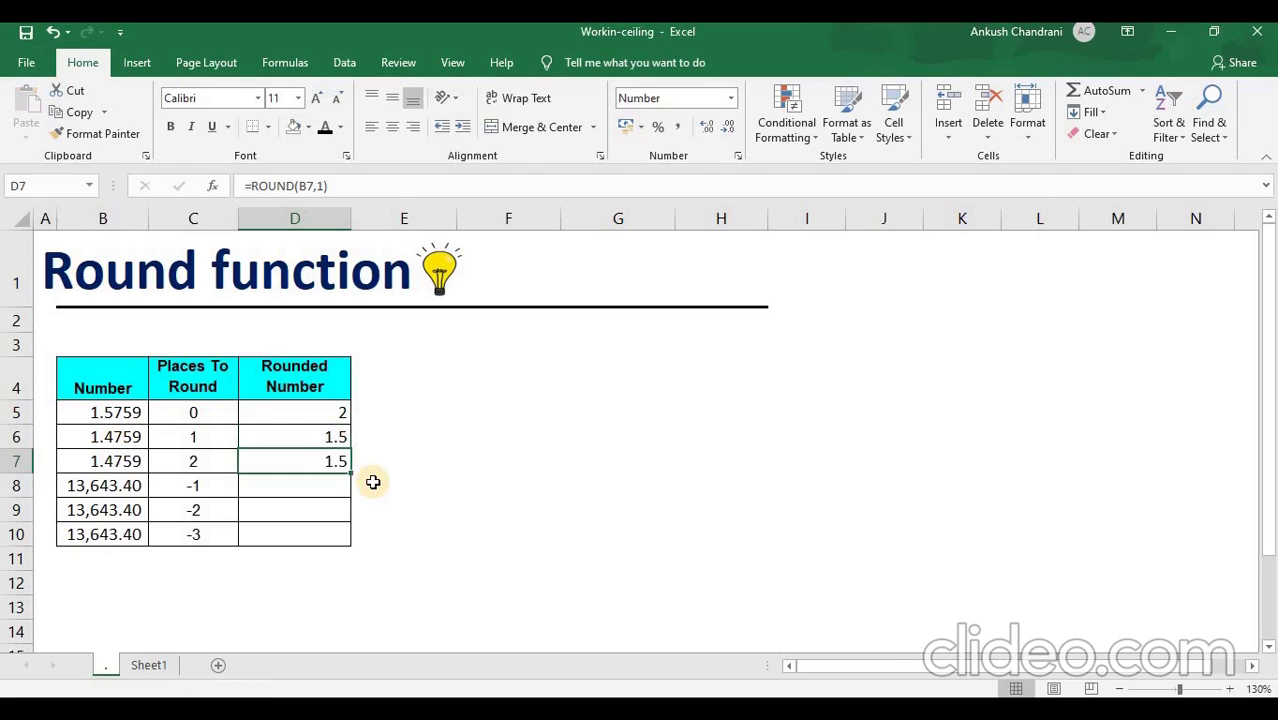
{"action": "key", "text": "F2"}
{"action": "key", "text": "Left"}
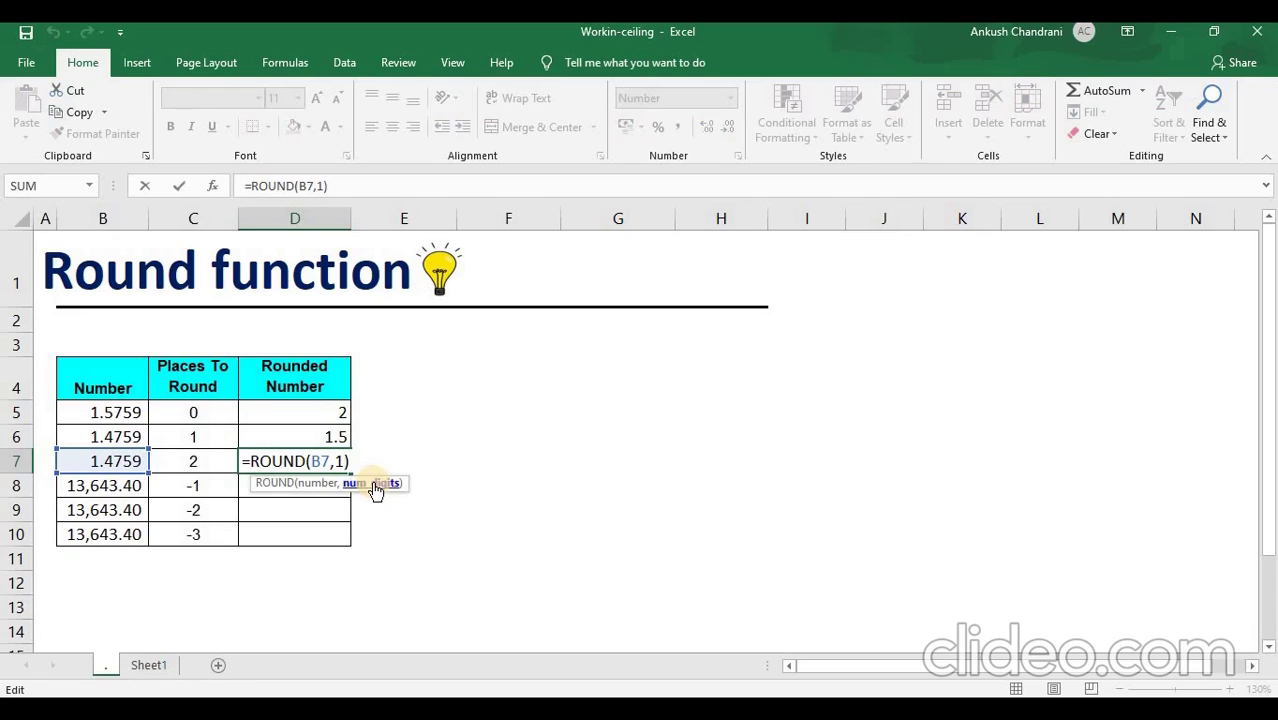
{"action": "key", "text": "BackSpace"}
{"action": "type", "text": "2"}
{"action": "key", "text": "Return"}
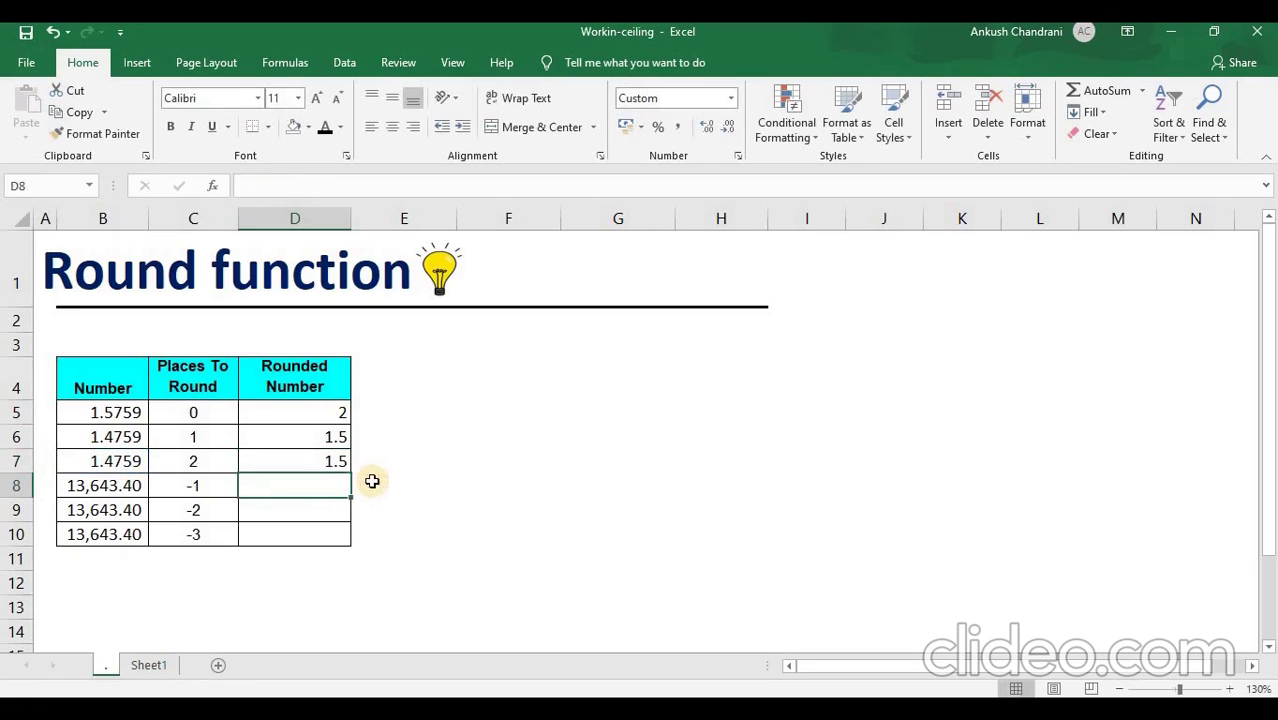
Adjust the number format of cell D7 to show two decimal places.
{"action": "key", "text": "Up"}
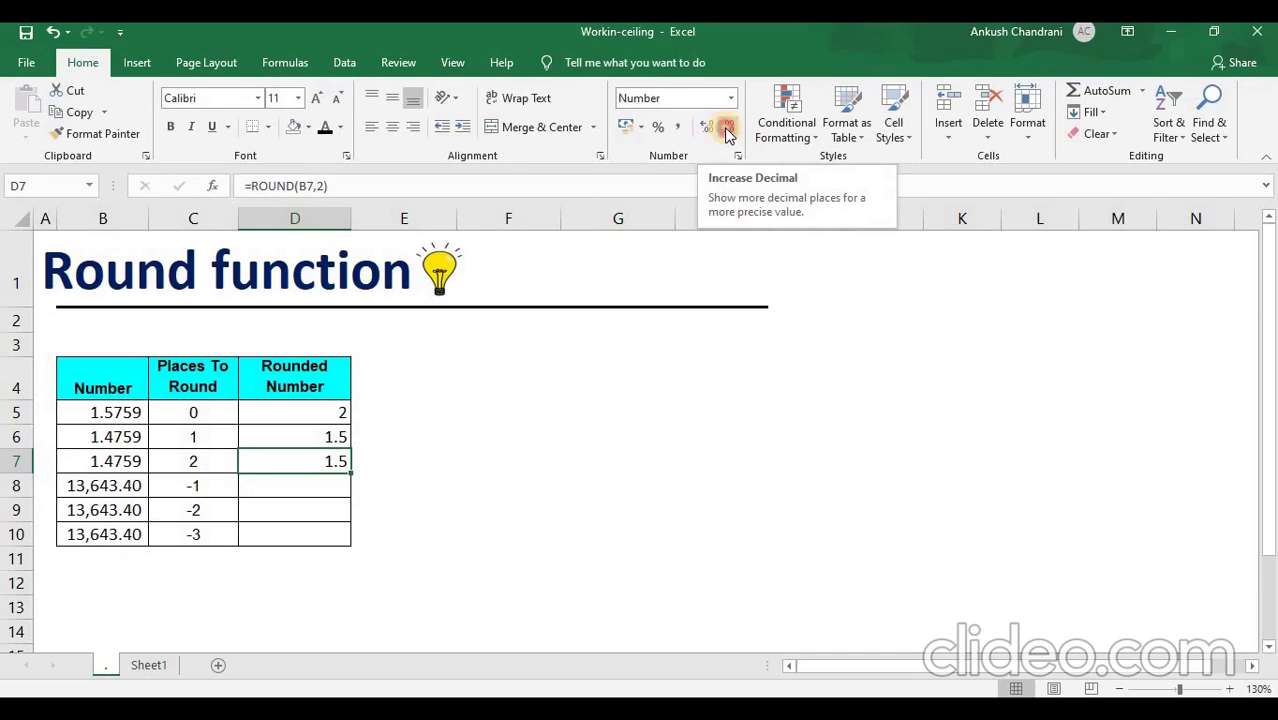
{"action": "left_click", "coordinate": [724, 128]}
{"action": "left_click", "coordinate": [708, 127]}
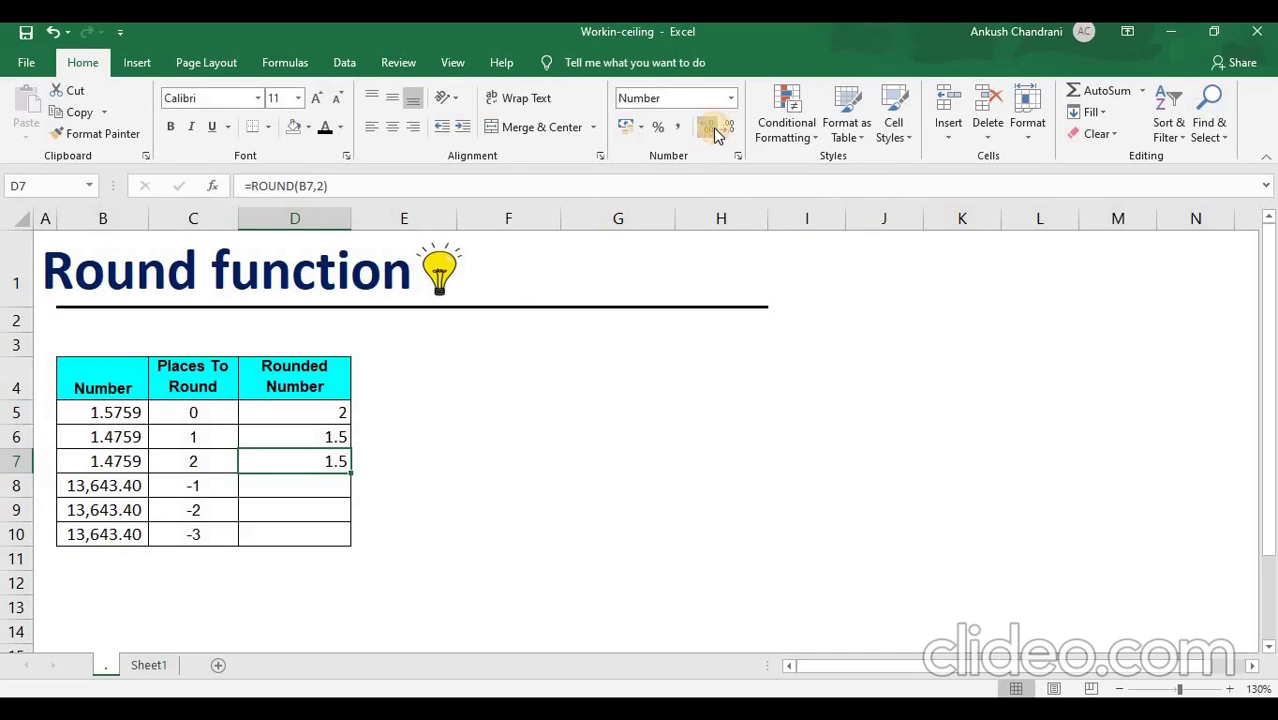
{"action": "left_click", "coordinate": [708, 127]}
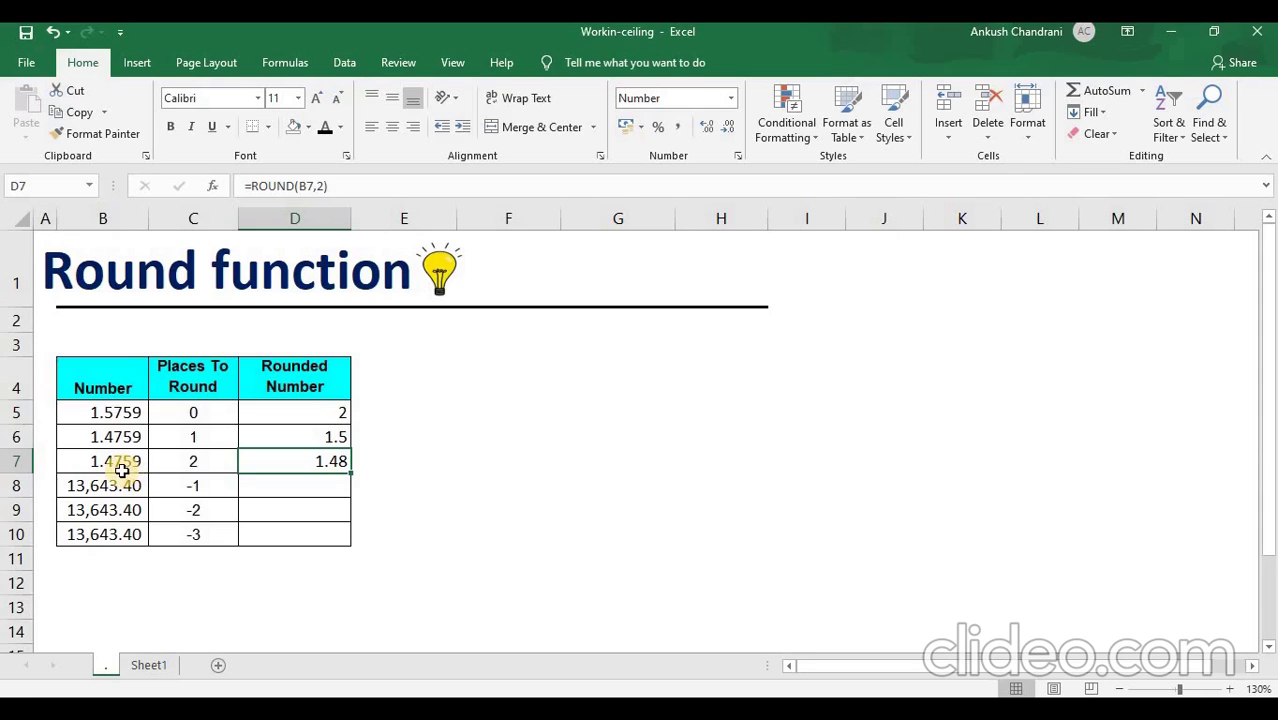
Set the number in cell B7 to 1.47489.
{"action": "scroll", "coordinate": [121, 470], "scroll_direction": "down", "scroll_amount": 1}
{"action": "double_click", "coordinate": [122, 383]}
{"action": "type", "text": "8"}
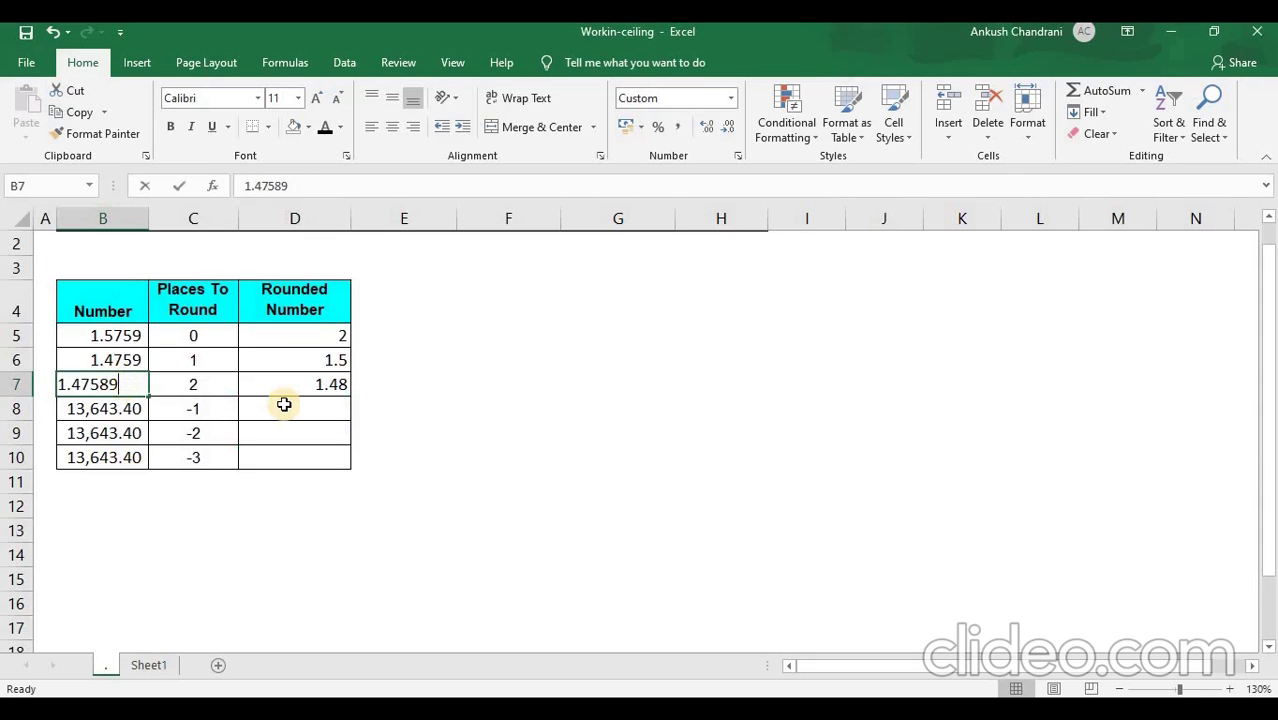
{"action": "key", "text": "BackSpace"}
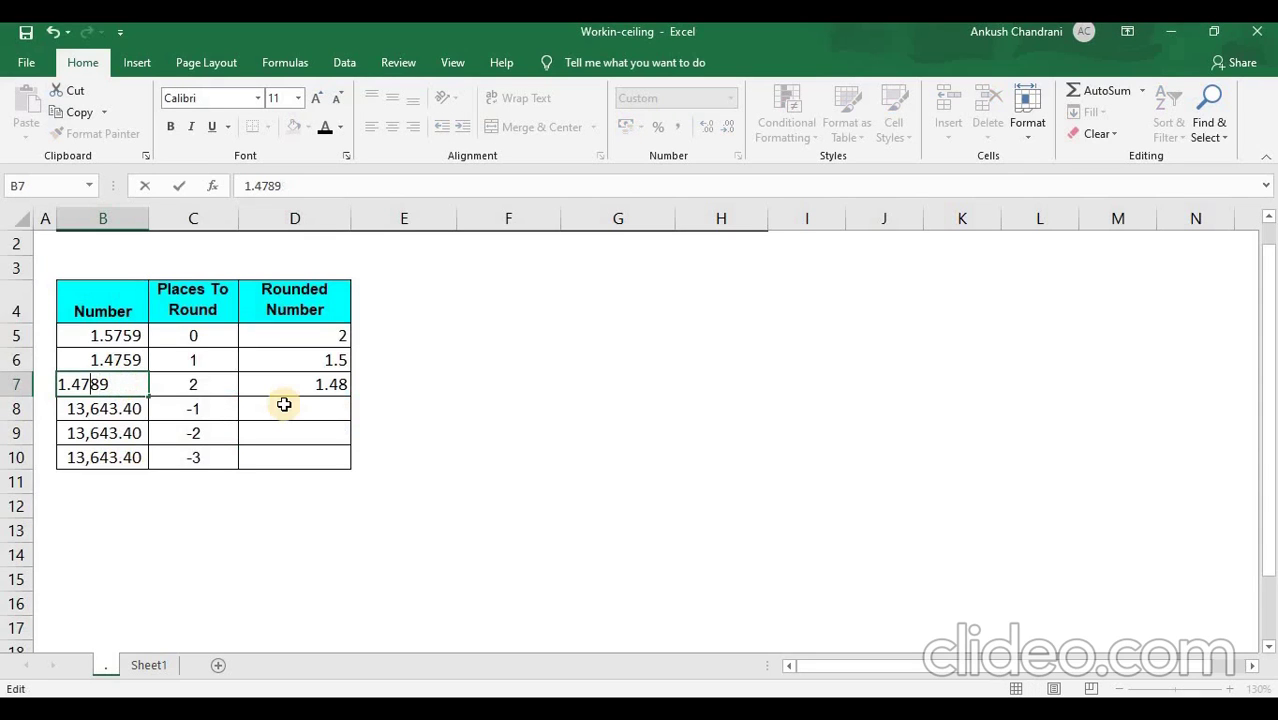
{"action": "type", "text": "4"}
{"action": "key", "text": "Return"}
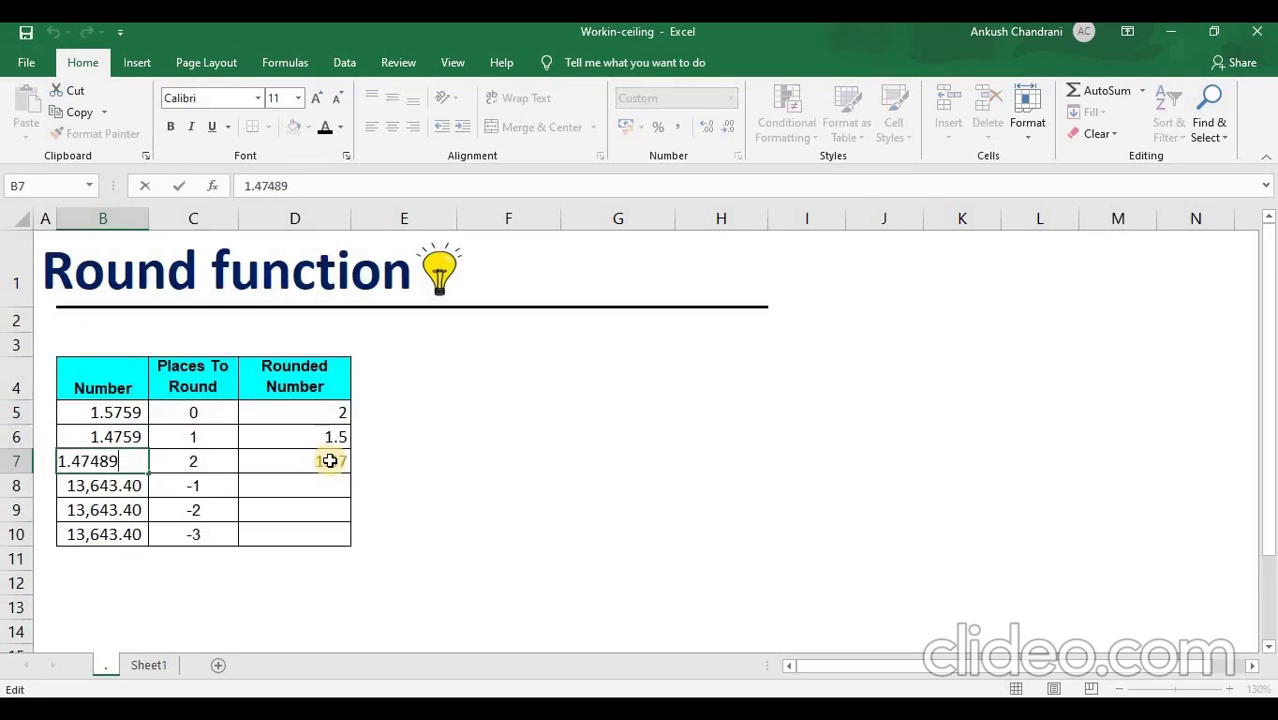
{"action": "key", "text": "Escape"}
Copy the ROUND formula from D7 to D8 and set its number of digits to -1.
{"action": "key", "text": "Right"}
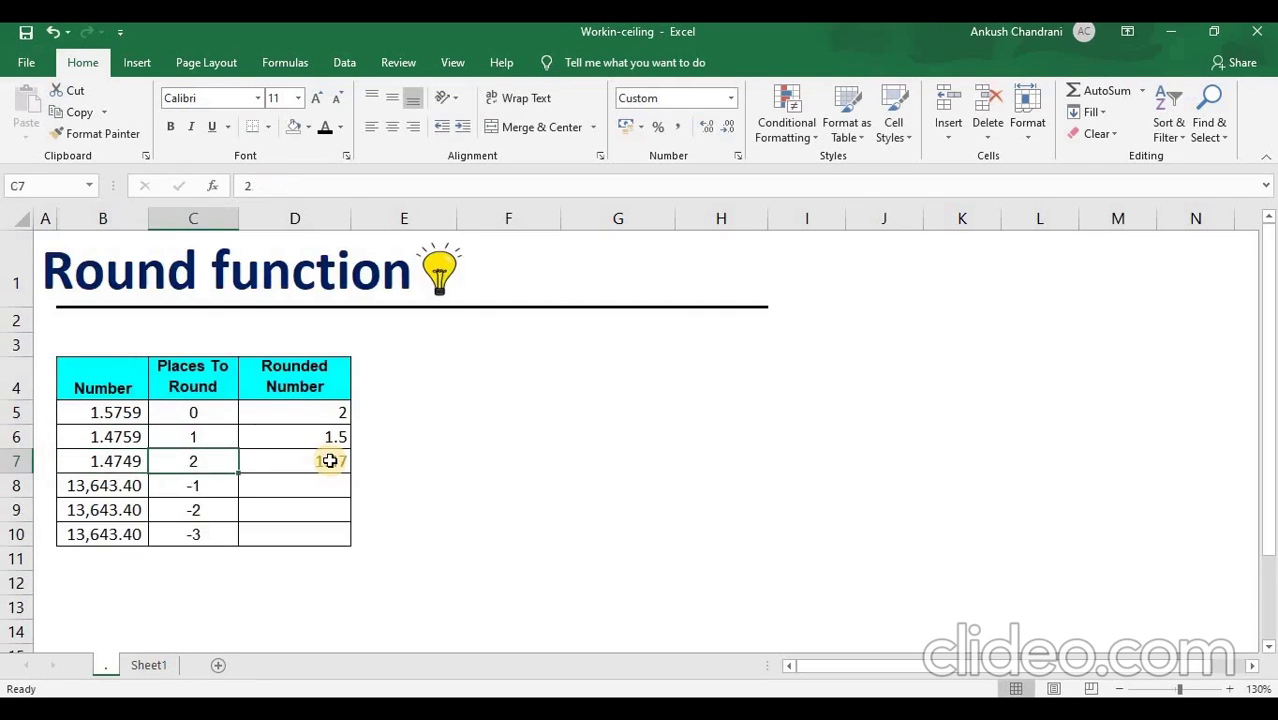
{"action": "key", "text": "Right"}
{"action": "key", "text": "ctrl+c"}
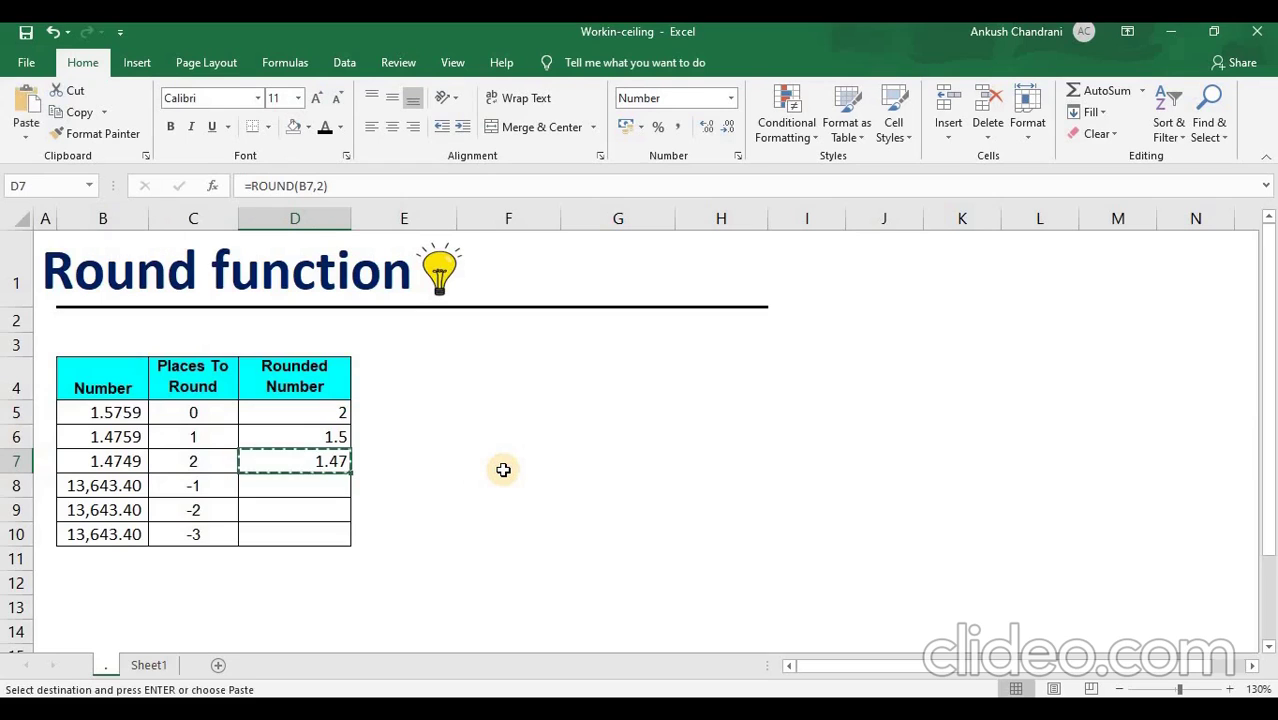
{"action": "key", "text": "Down"}
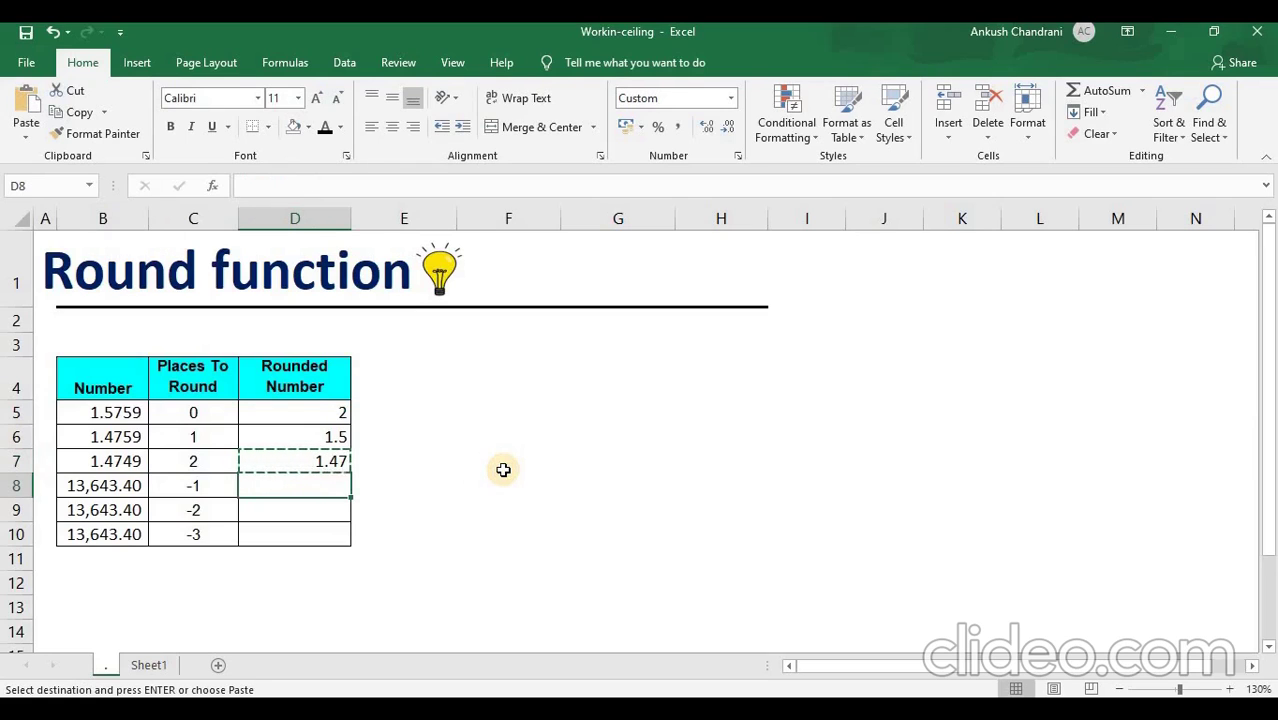
{"action": "key", "text": "Return"}
{"action": "key", "text": "F2"}
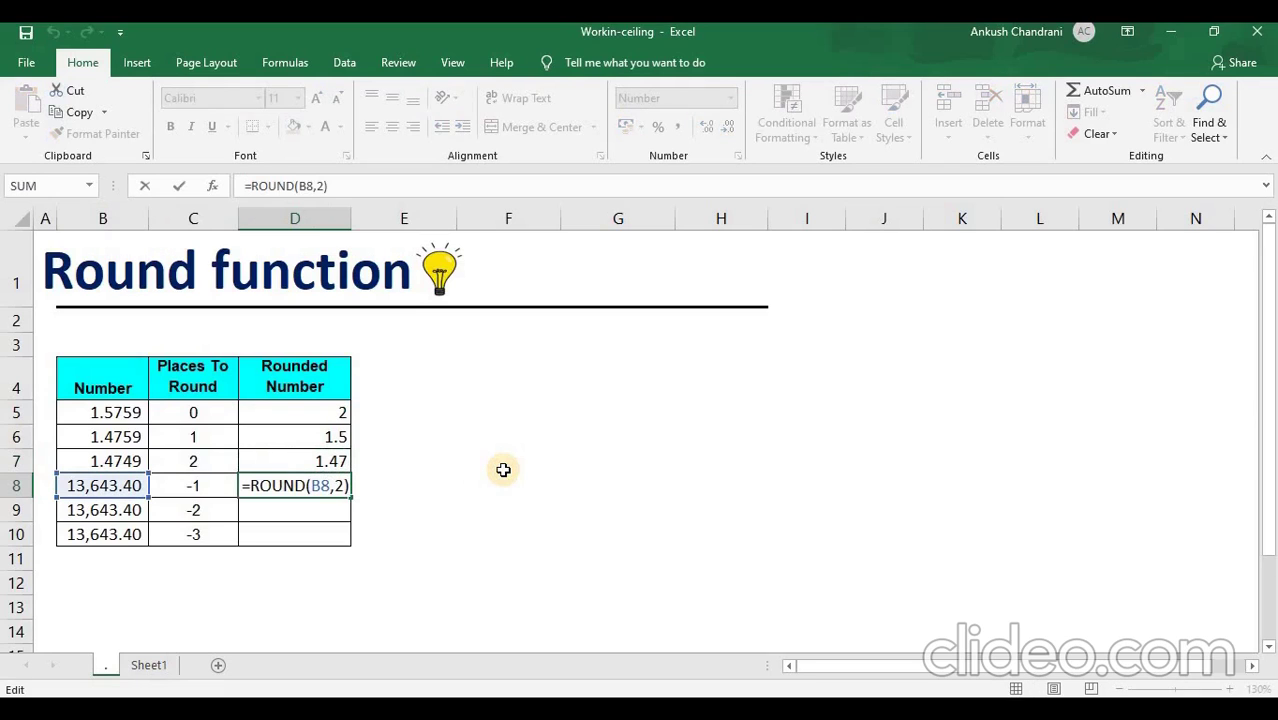
{"action": "key", "text": "Left"}
{"action": "key", "text": "BackSpace"}
{"action": "type", "text": "1"}
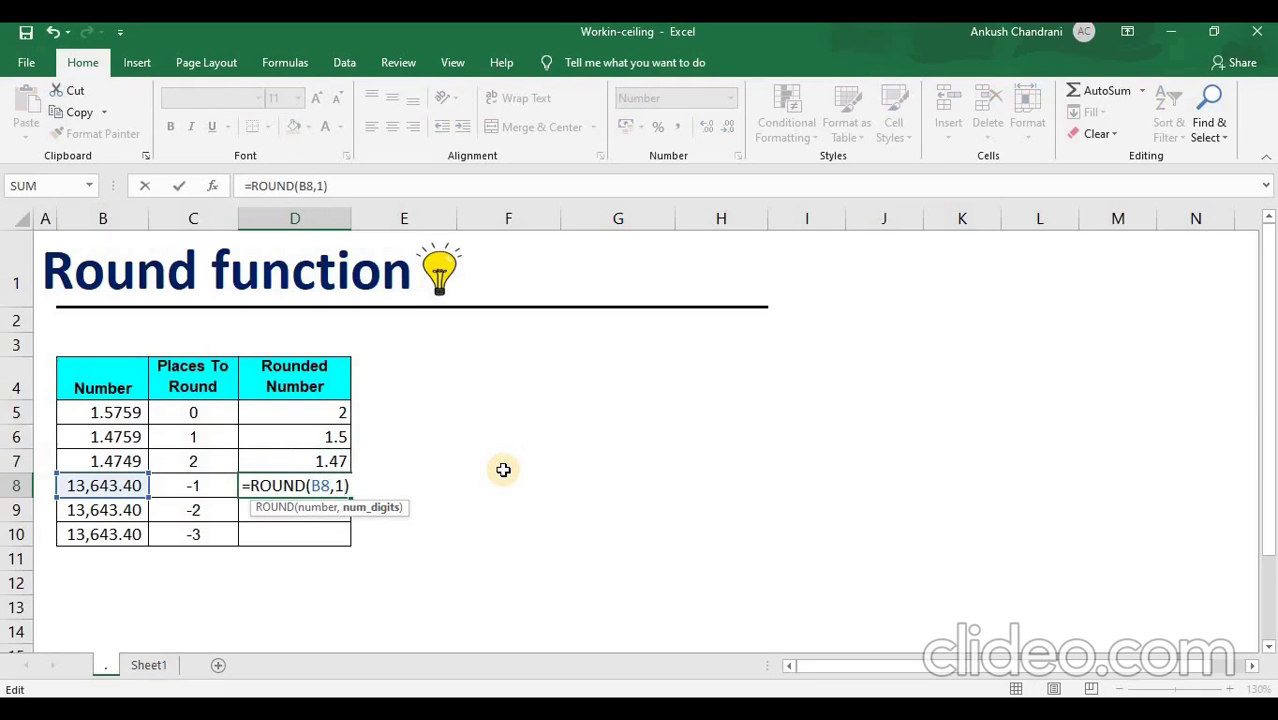
{"action": "key", "text": "Left"}
{"action": "type", "text": "-"}
{"action": "key", "text": "Return"}
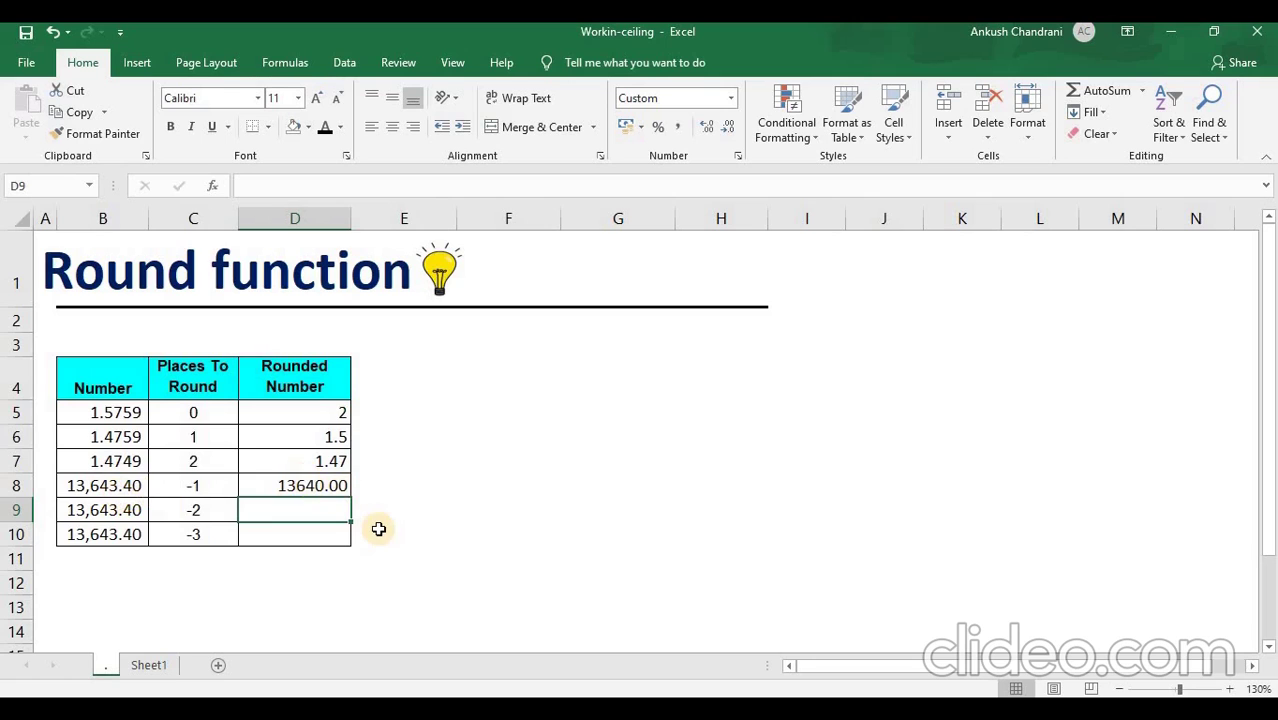
Copy the D8 formula to D9 and D10, and set the number of digits in D9 to -2.
{"action": "key", "text": "Up"}
{"action": "key", "text": "Down"}
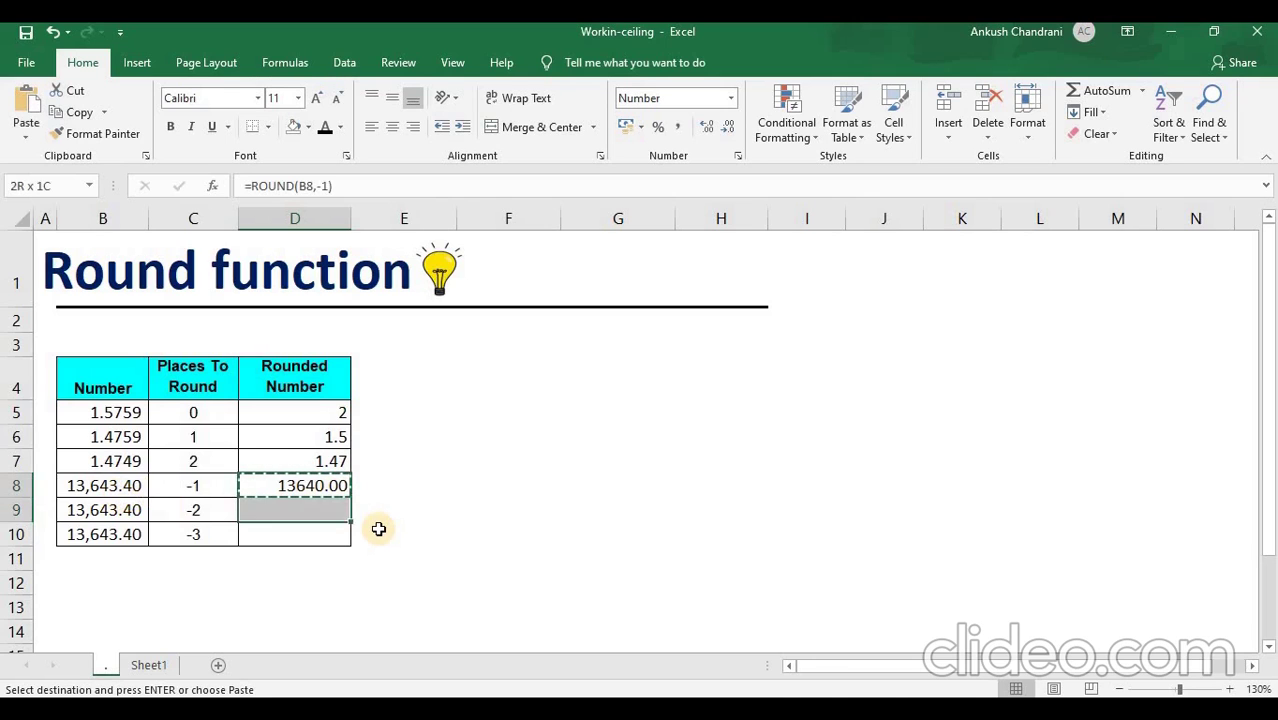
{"action": "key", "text": "shift+Down"}
{"action": "key", "text": "ctrl+v"}
{"action": "key", "text": "F2"}
{"action": "key", "text": "Left"}
{"action": "key", "text": "Left"}
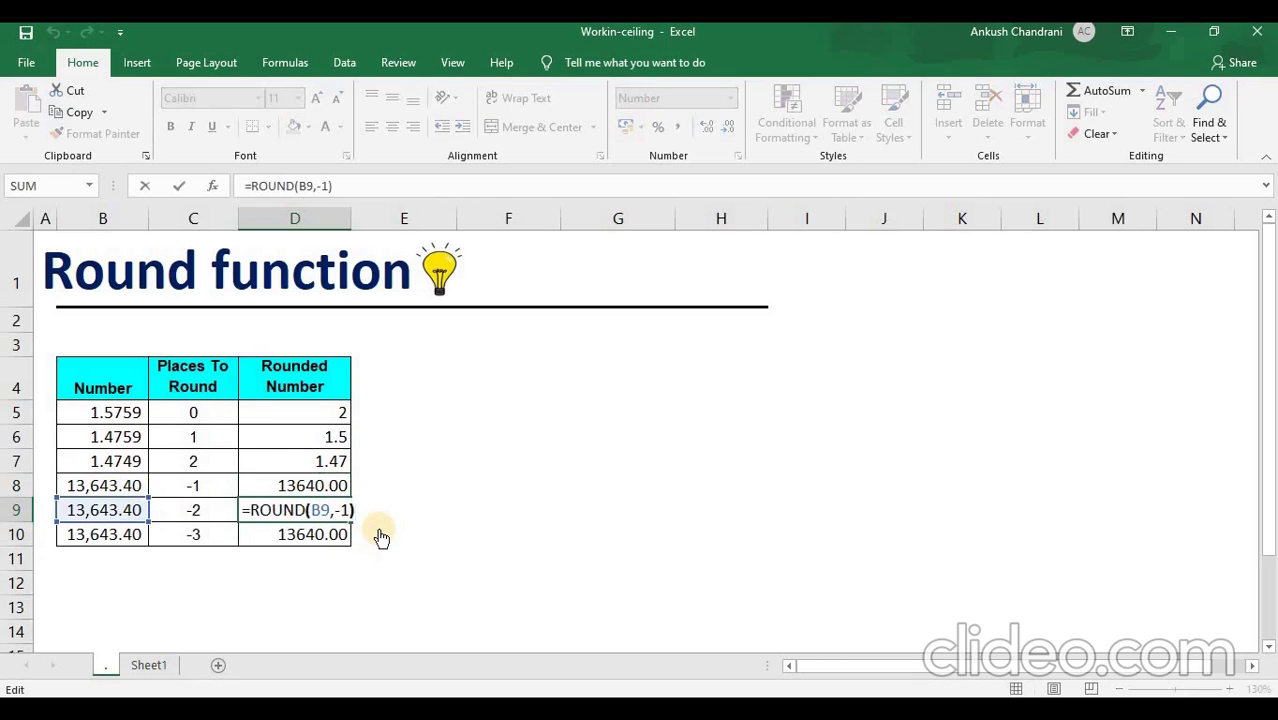
{"action": "key", "text": "Delete"}
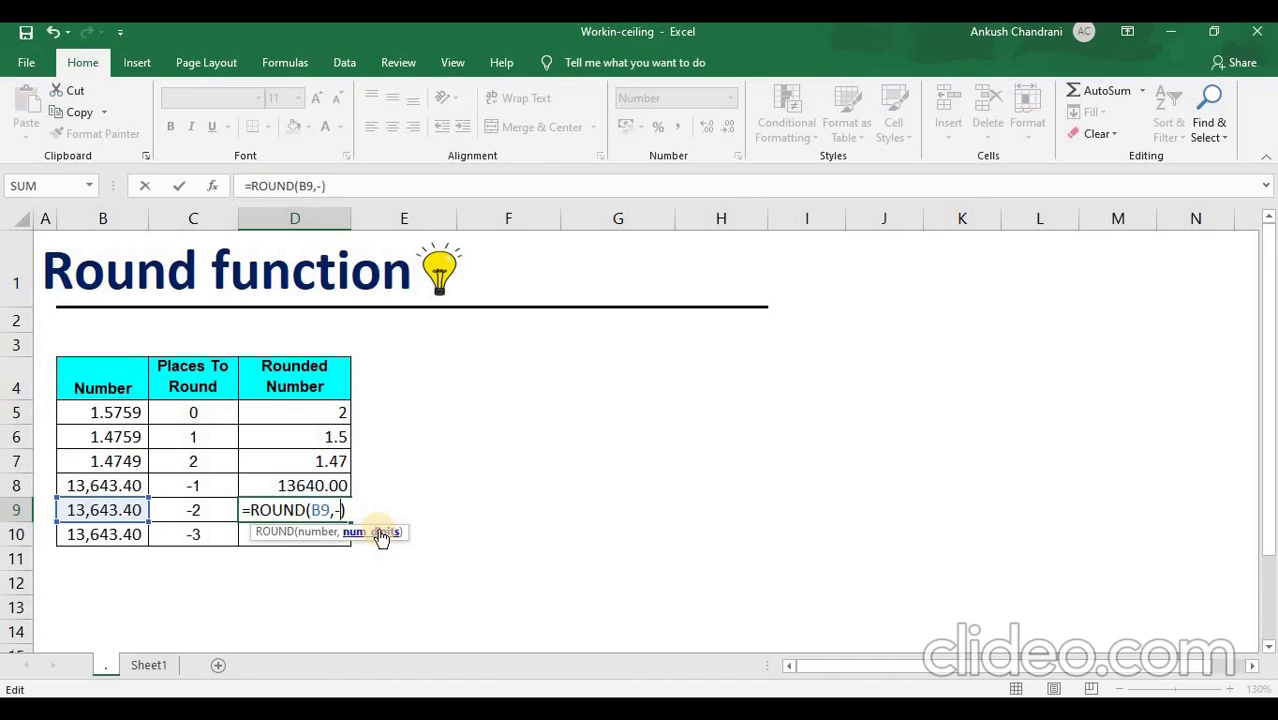
{"action": "type", "text": "2"}
{"action": "key", "text": "Return"}
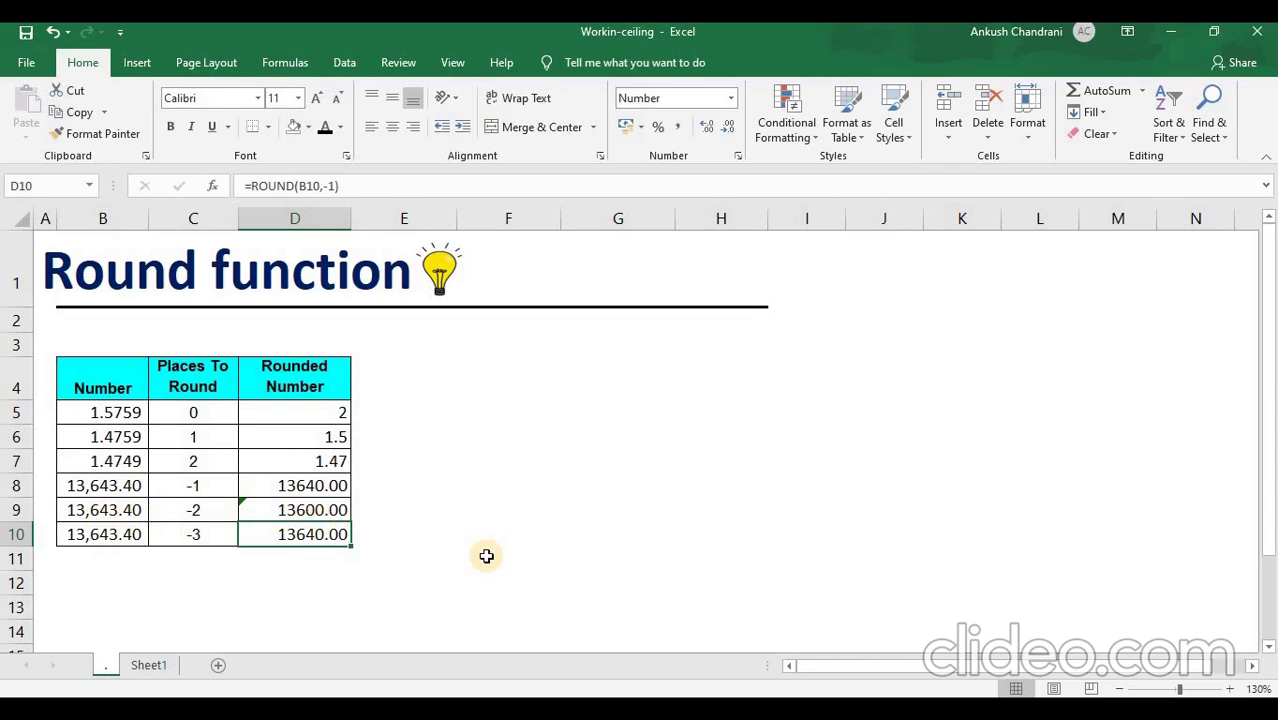
Set the number of digits in the ROUND formula in D10 to -3.
{"action": "key", "text": "F2"}
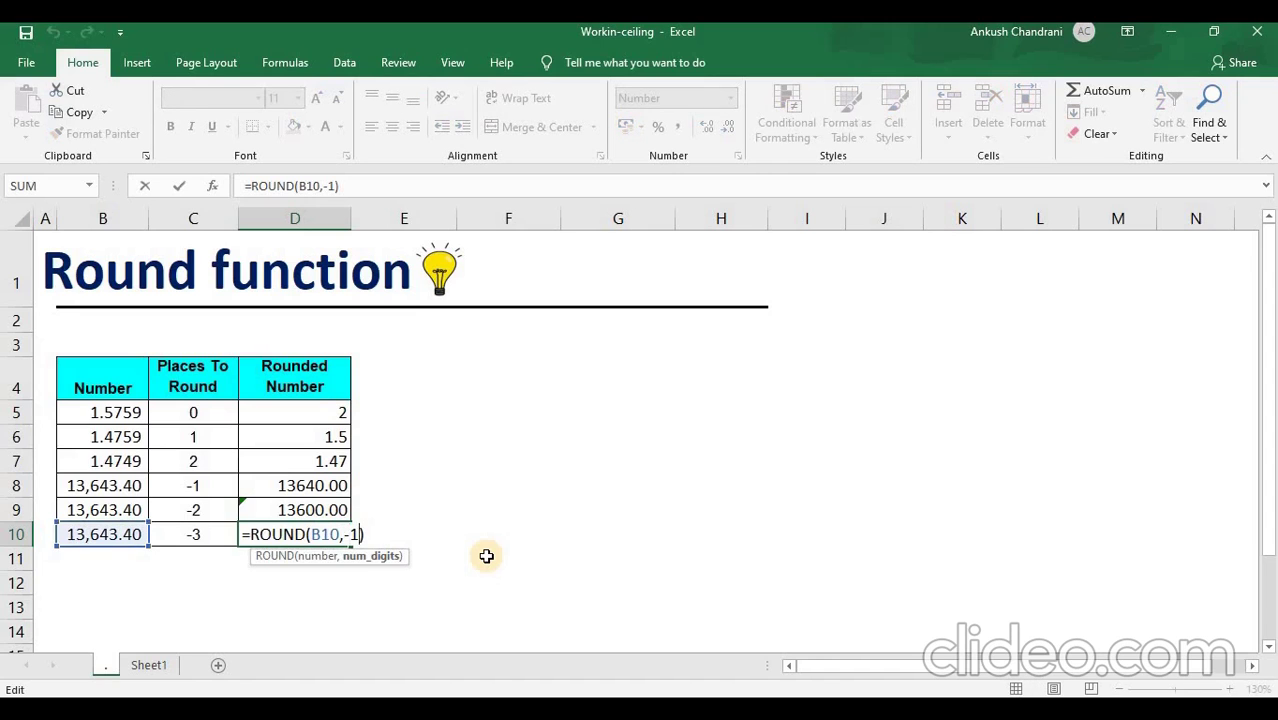
{"action": "key", "text": "BackSpace"}
{"action": "type", "text": "3"}
{"action": "key", "text": "Return"}
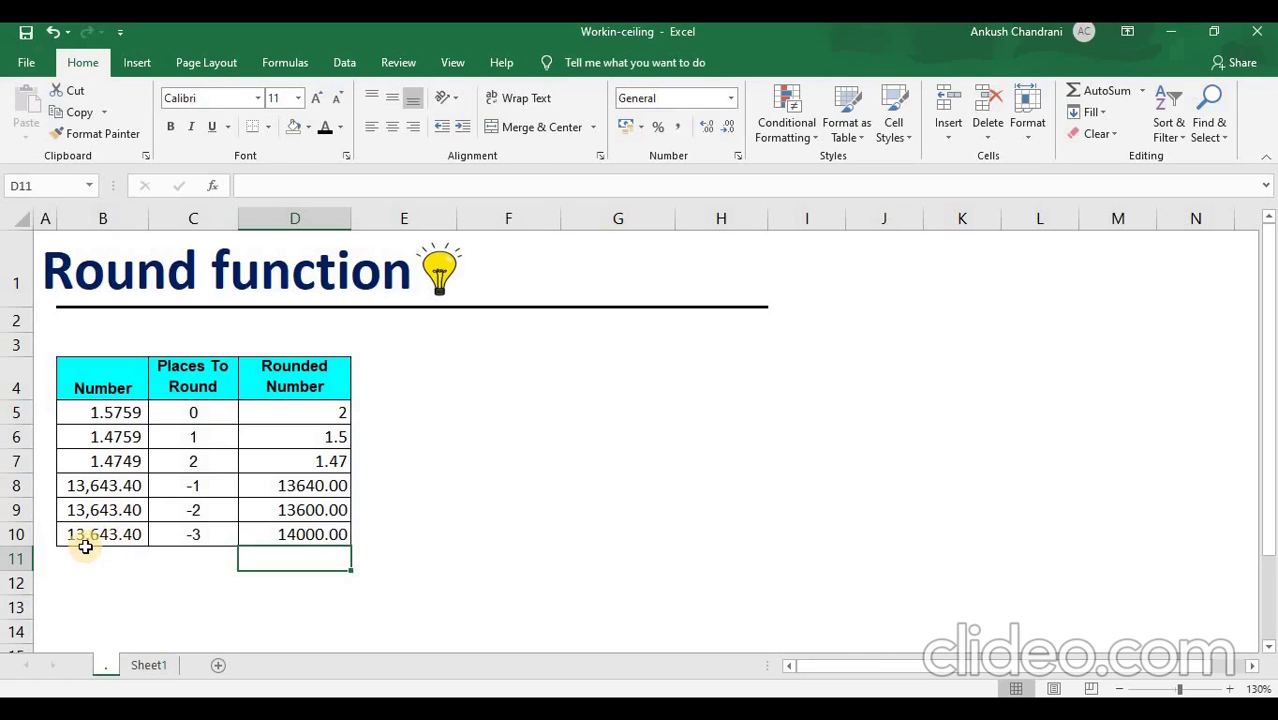
Set the number in cell B10 to 13443.4 to test rounding to the nearest thousand.
{"action": "left_click", "coordinate": [93, 541]}
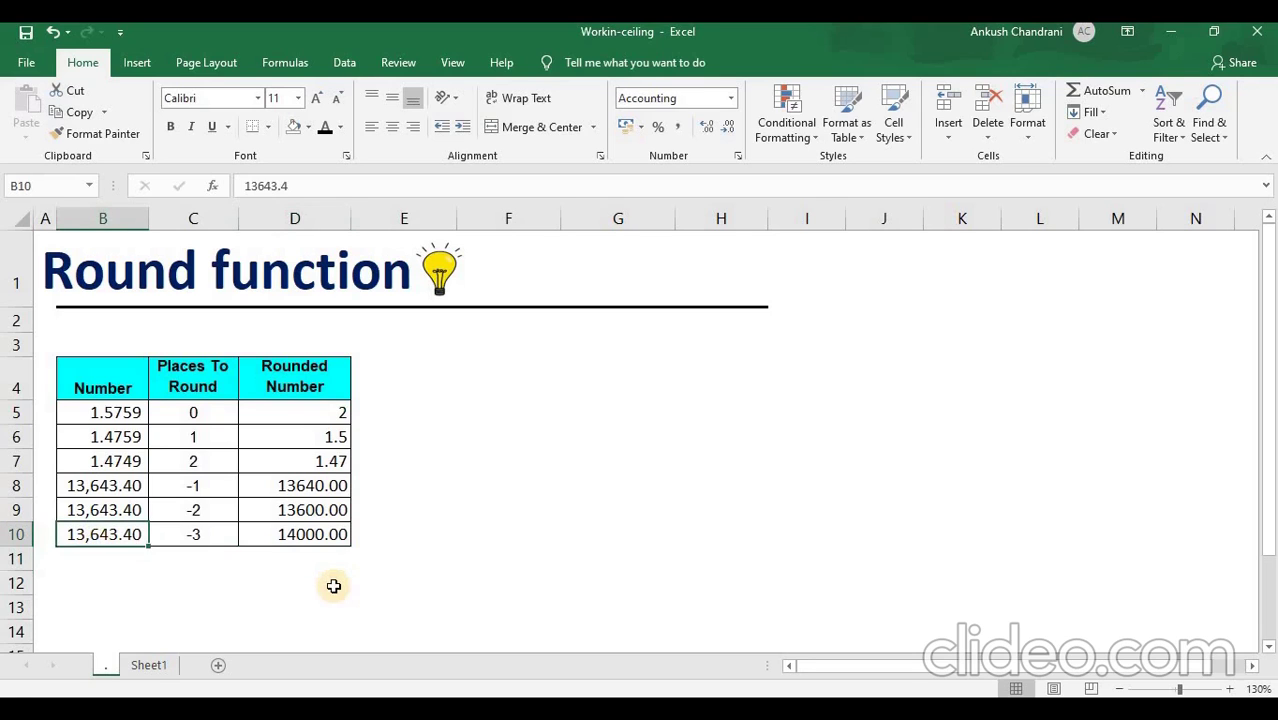
{"action": "key", "text": "F2"}
{"action": "key", "text": "Left"}
{"action": "key", "text": "Left"}
{"action": "key", "text": "Left"}
{"action": "key", "text": "Left"}
{"action": "key", "text": "BackSpace"}
{"action": "type", "text": "4"}
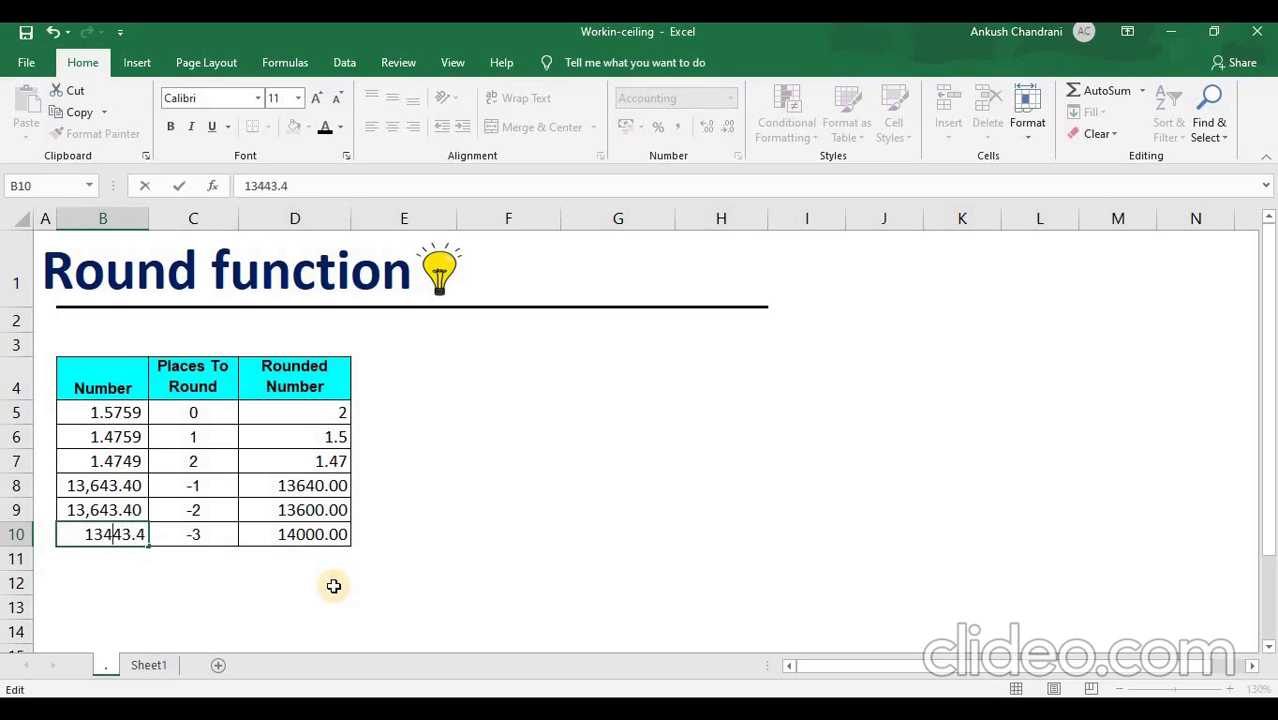
{"action": "key", "text": "Return"}
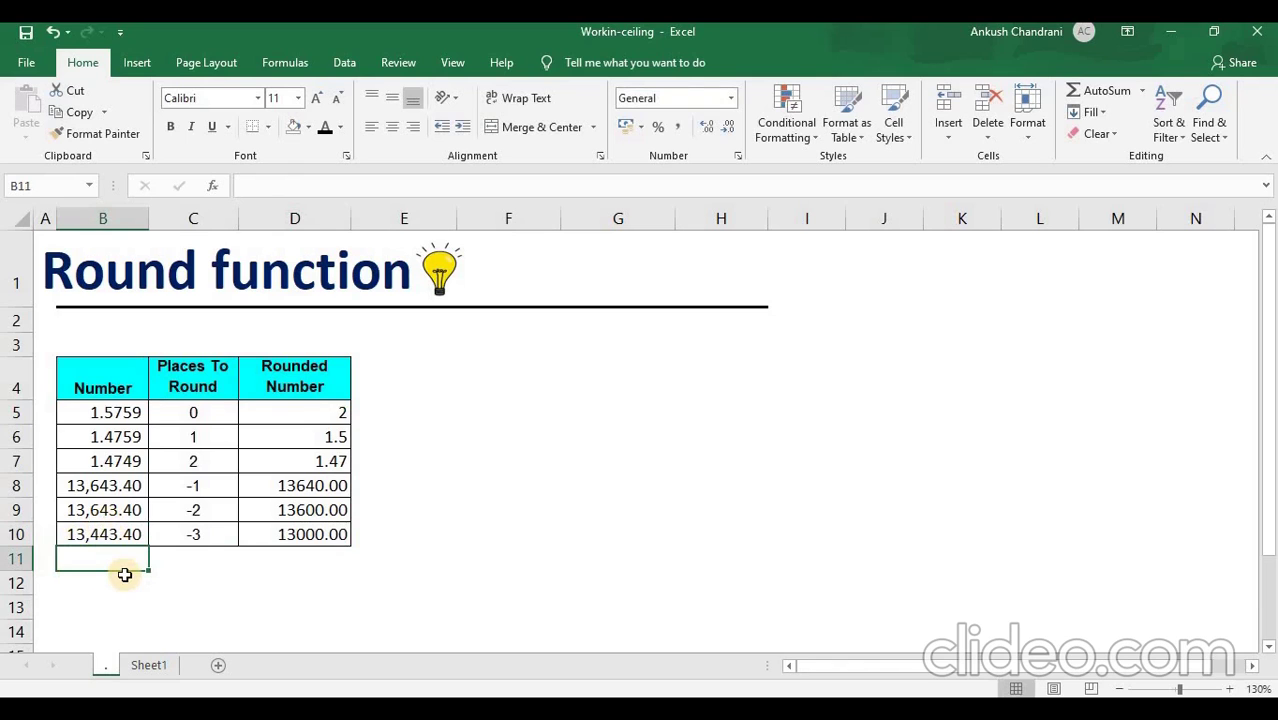
Restore the number in cell B10 to 13643.4.
{"action": "key", "text": "Up"}
{"action": "key", "text": "F2"}
{"action": "key", "text": "Left"}
{"action": "key", "text": "Left"}
{"action": "key", "text": "Left"}
{"action": "key", "text": "Left"}
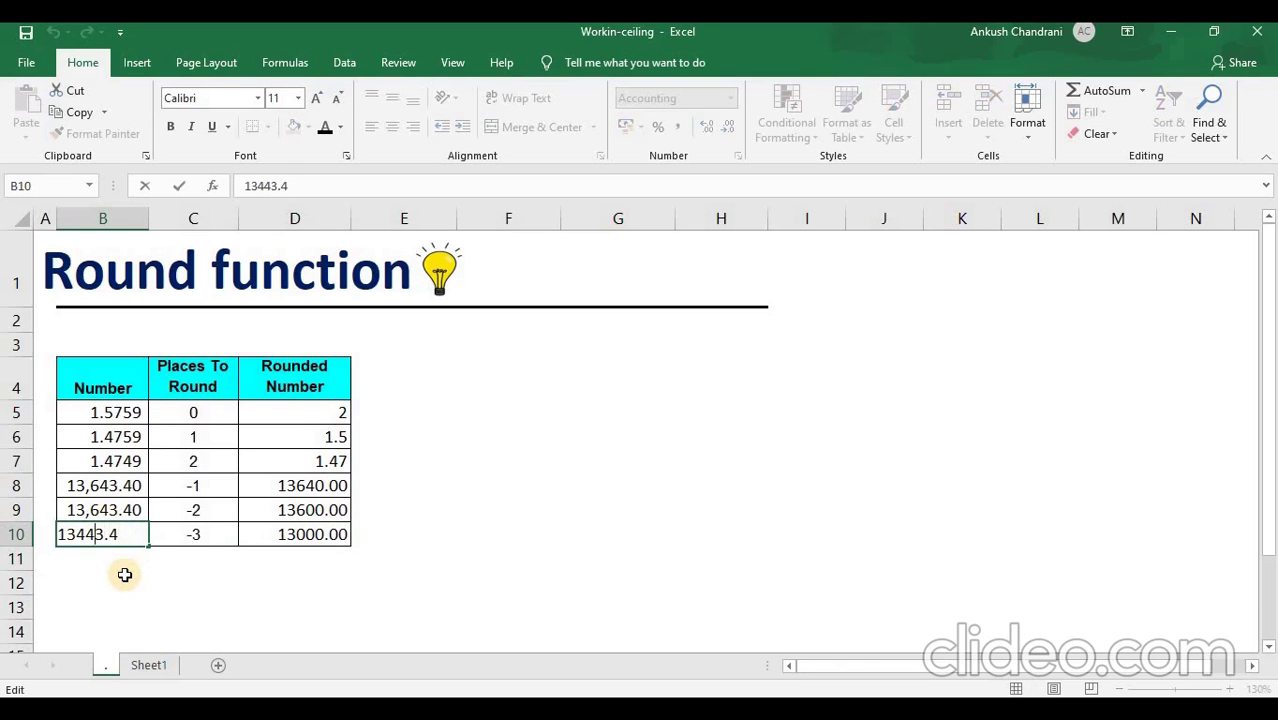
{"action": "key", "text": "BackSpace"}
{"action": "type", "text": "6"}
{"action": "key", "text": "Return"}
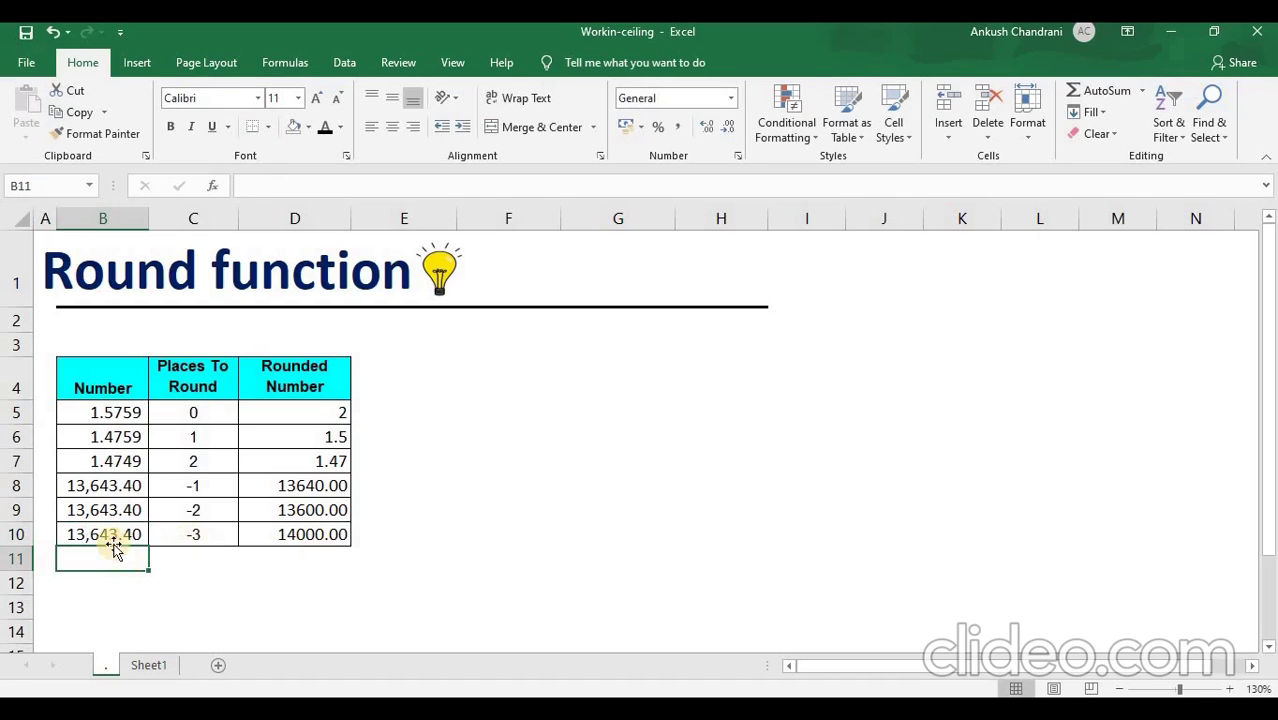